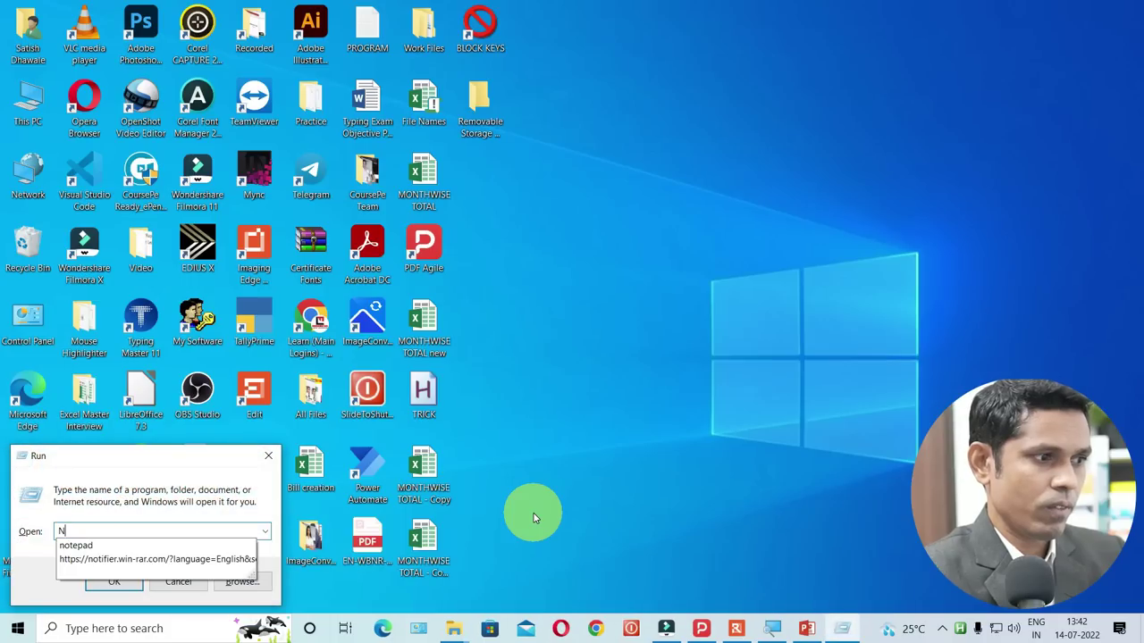
Open Notepad from the Run dialog and write HELLO HOW ARE YOU in the blank document.
{"action": "type", "text": "PAD"}
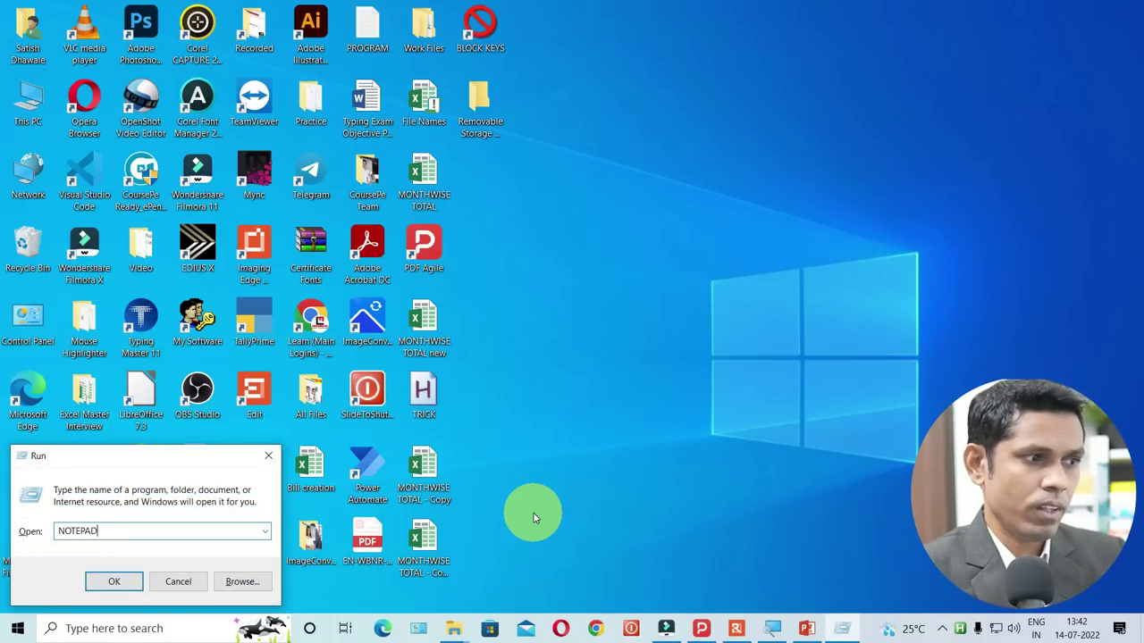
{"action": "left_click", "coordinate": [118, 585]}
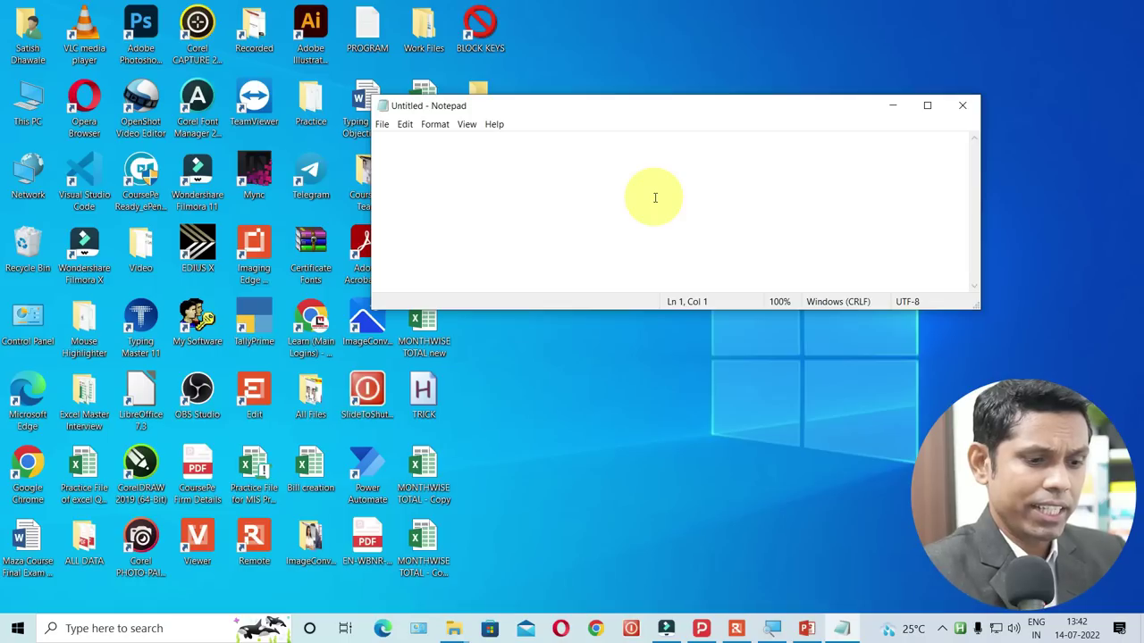
{"action": "type", "text": "HELLO HOW ARE YOU"}
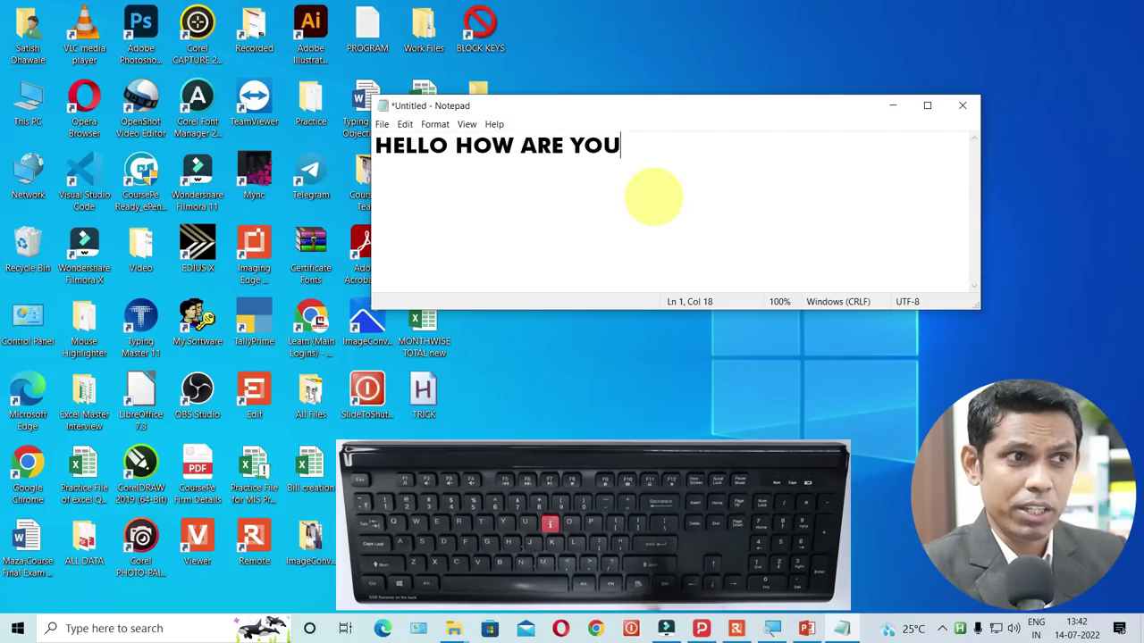
Move the Notepad window clear of the desktop icons and return focus to its text area.
{"action": "left_click_drag", "start_coordinate": [660, 110], "coordinate": [826, 120]}
{"action": "left_click", "coordinate": [784, 227]}
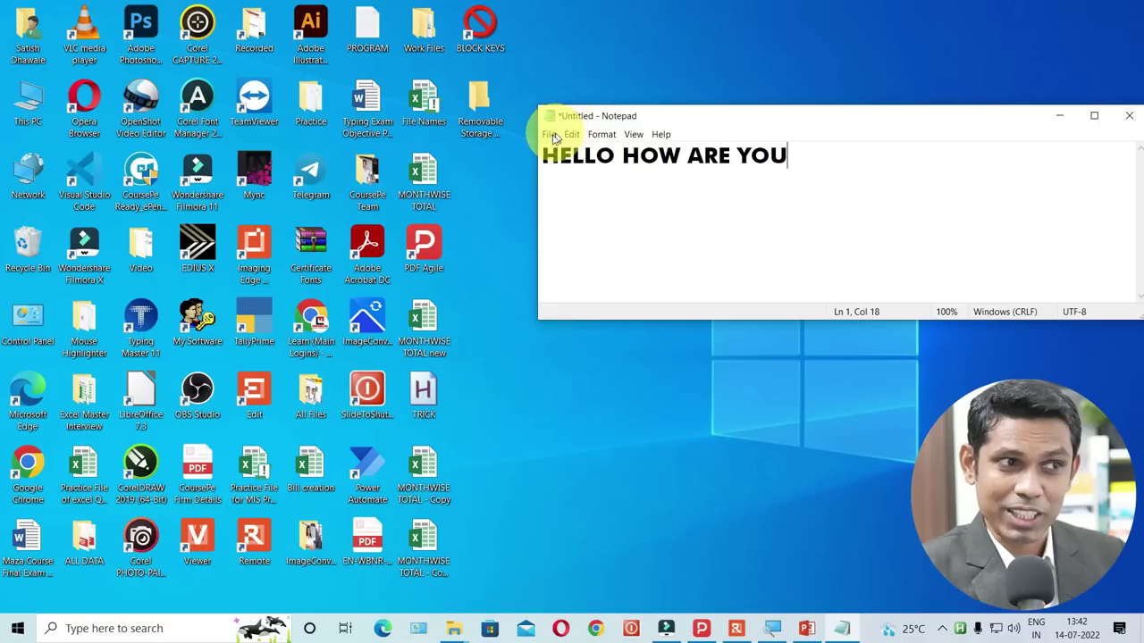
{"action": "left_click", "coordinate": [548, 134]}
{"action": "left_click", "coordinate": [830, 204]}
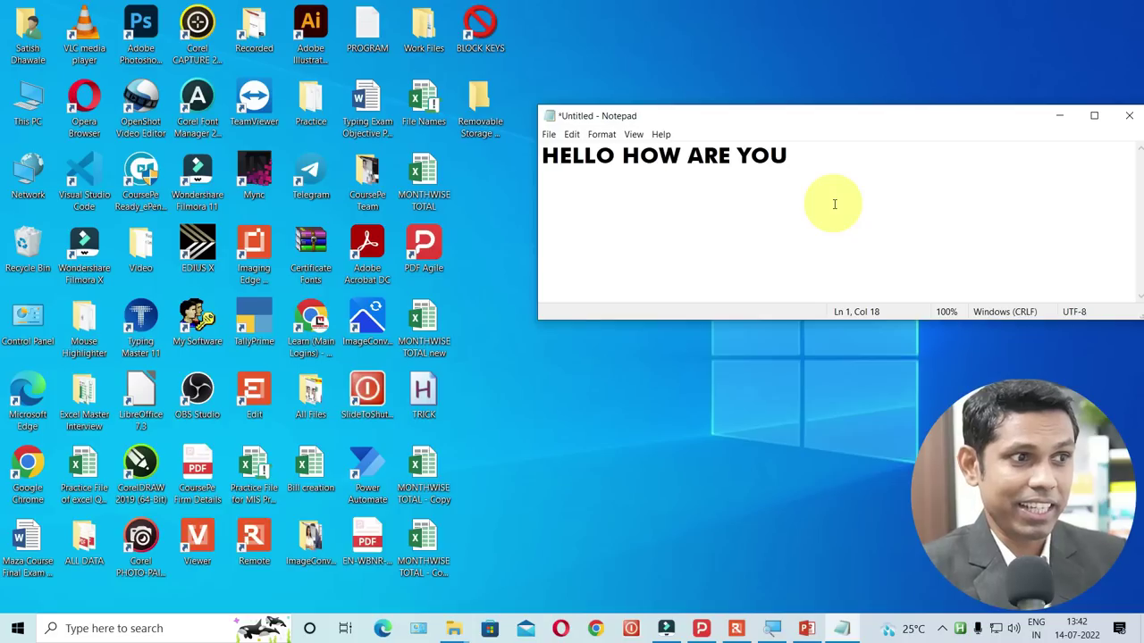
Try to open the MONTHWISE TOTAL new workbook and the BLOCK KEYS item on the desktop.
{"action": "left_click", "coordinate": [424, 321]}
{"action": "key", "text": "Return"}
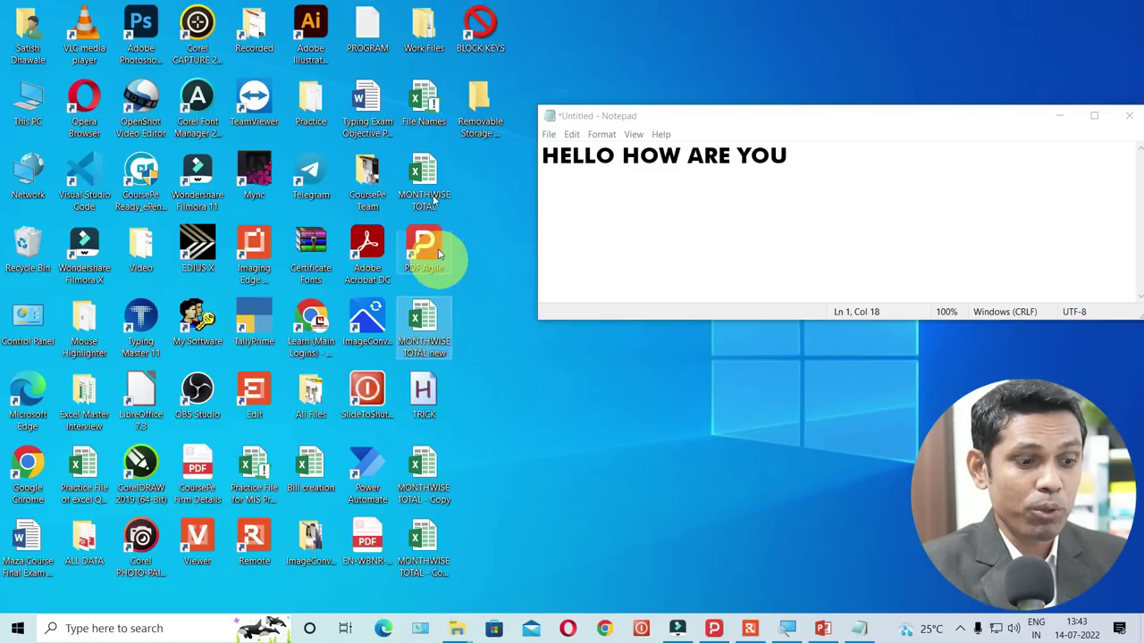
{"action": "left_click", "coordinate": [486, 32]}
{"action": "double_click", "coordinate": [486, 32]}
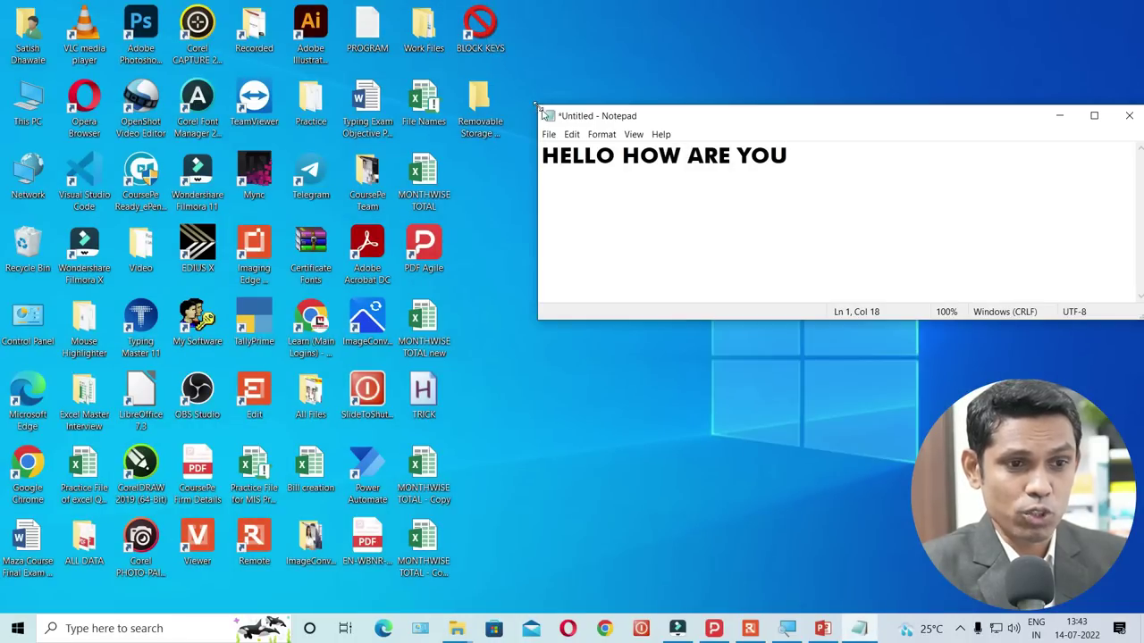
{"action": "left_click", "coordinate": [473, 27]}
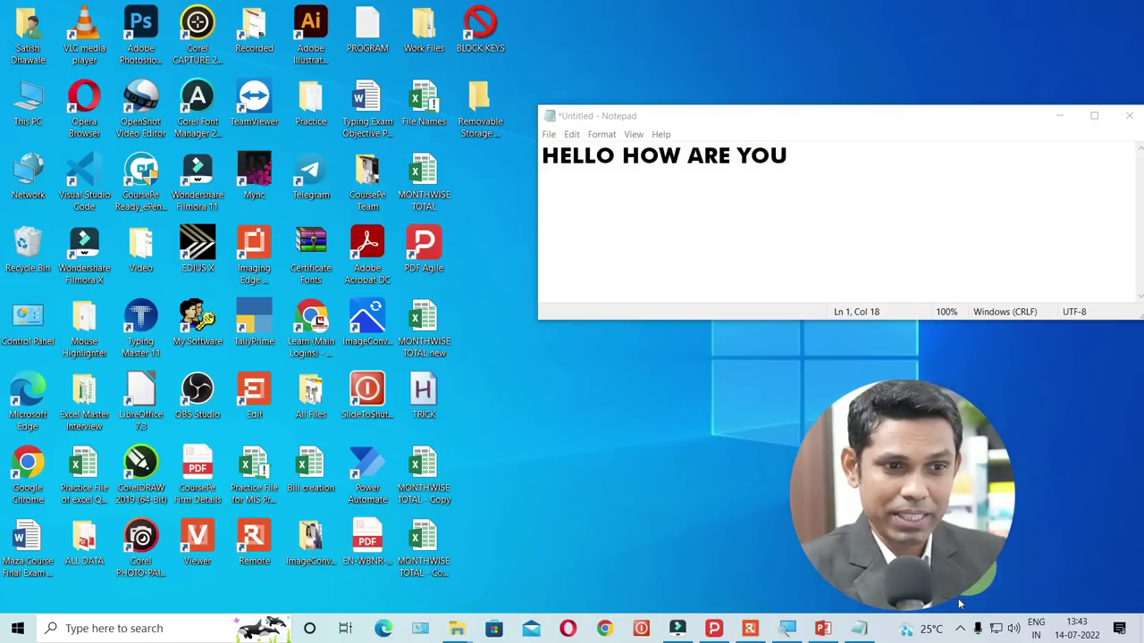
Exit the AutoHotkey script running among the hidden notification area icons.
{"action": "left_click", "coordinate": [961, 630]}
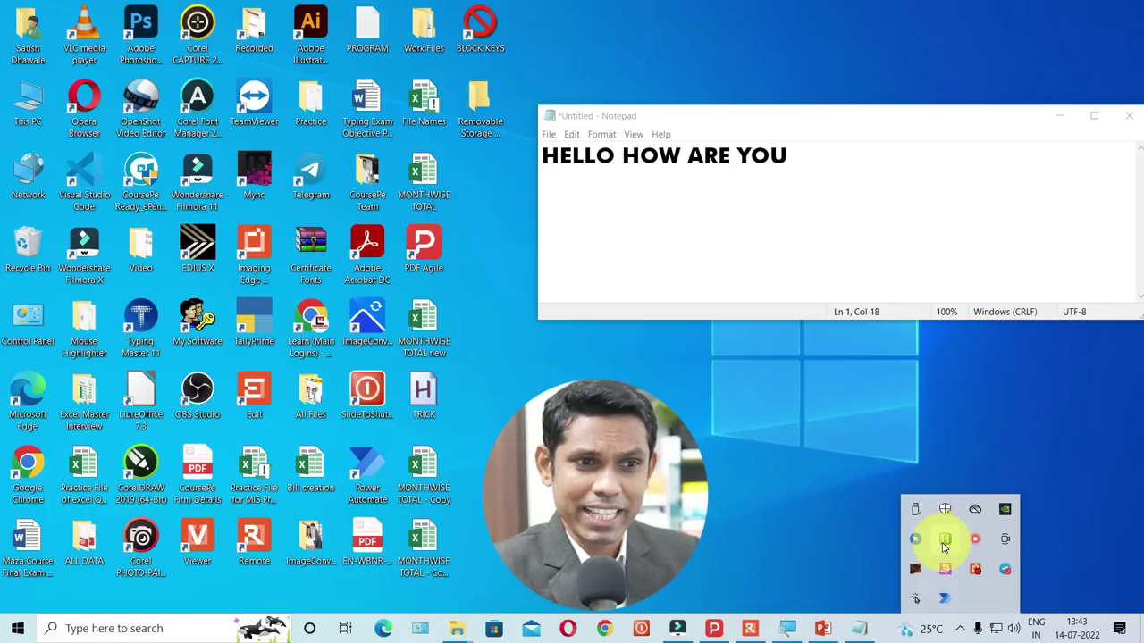
{"action": "right_click", "coordinate": [945, 547]}
{"action": "left_click", "coordinate": [972, 534]}
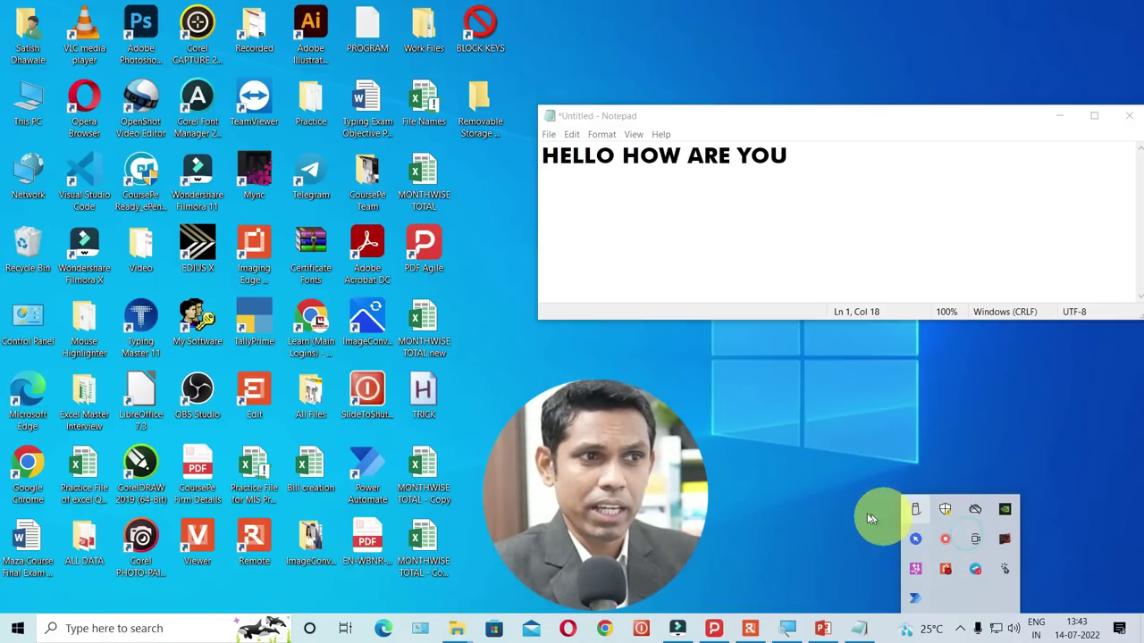
Delete ARE YOU from the end of the Notepad text and try saving the document.
{"action": "left_click", "coordinate": [827, 169]}
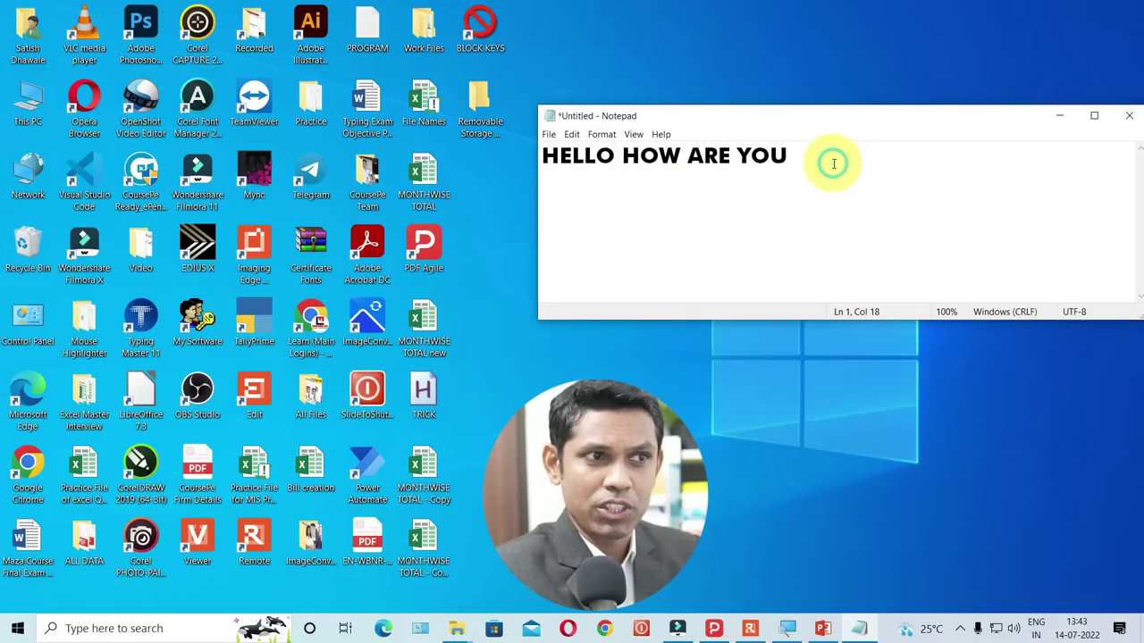
{"action": "key", "text": "BackSpace"}
{"action": "key", "text": "BackSpace"}
{"action": "key", "text": "BackSpace"}
{"action": "key", "text": "BackSpace"}
{"action": "key", "text": "BackSpace"}
{"action": "key", "text": "BackSpace"}
{"action": "key", "text": "BackSpace"}
{"action": "key", "text": "BackSpace"}
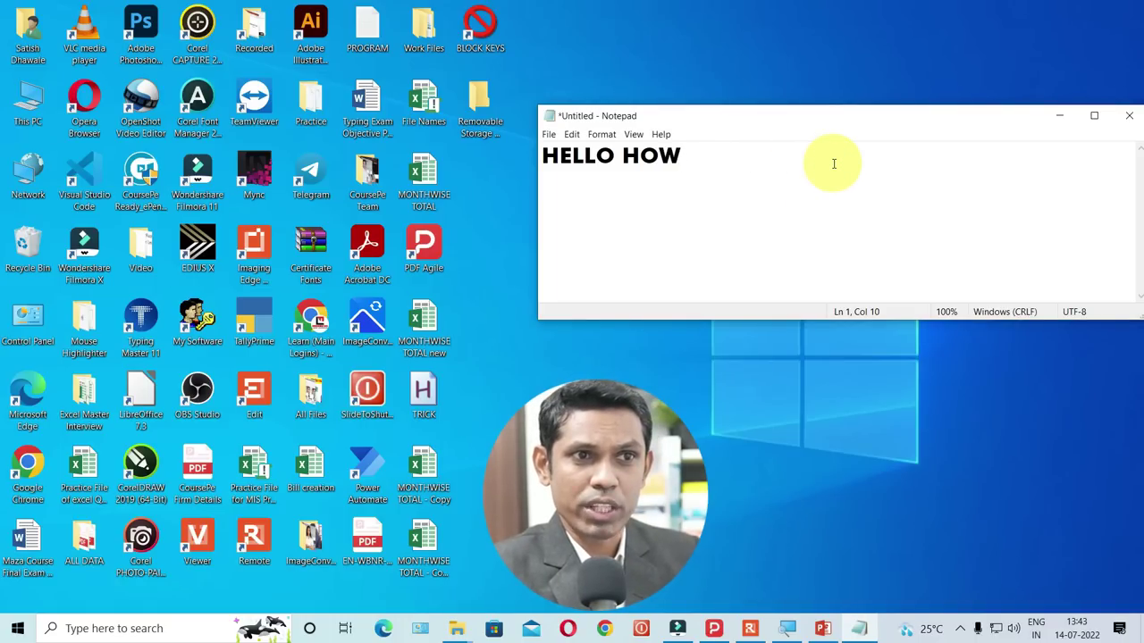
{"action": "key", "text": "ctrl+s"}
{"action": "left_click", "coordinate": [1089, 156]}
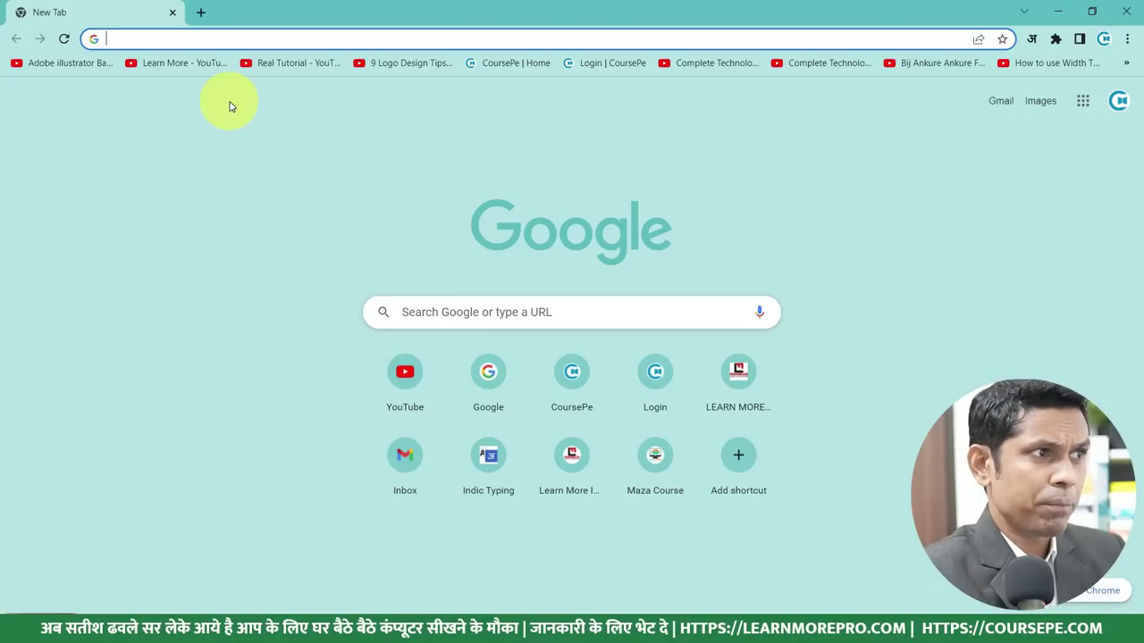
Search Google for autohotkey in Chrome and download the current version from autohotkey.com.
{"action": "type", "text": "AUTO"}
{"action": "key", "text": "Return"}
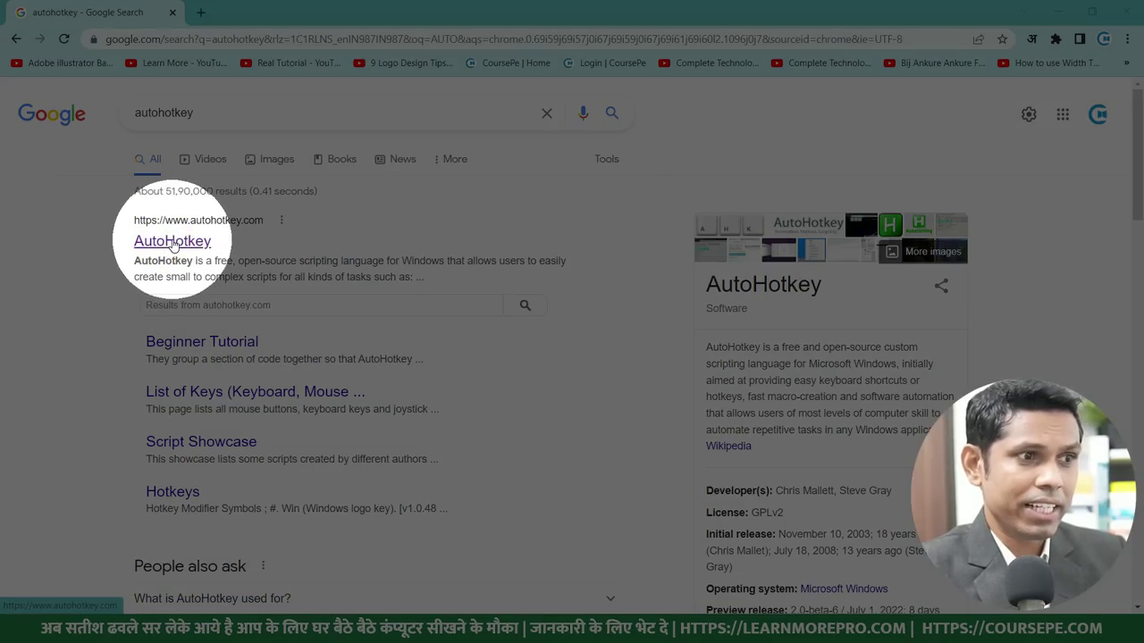
{"action": "left_click", "coordinate": [172, 242]}
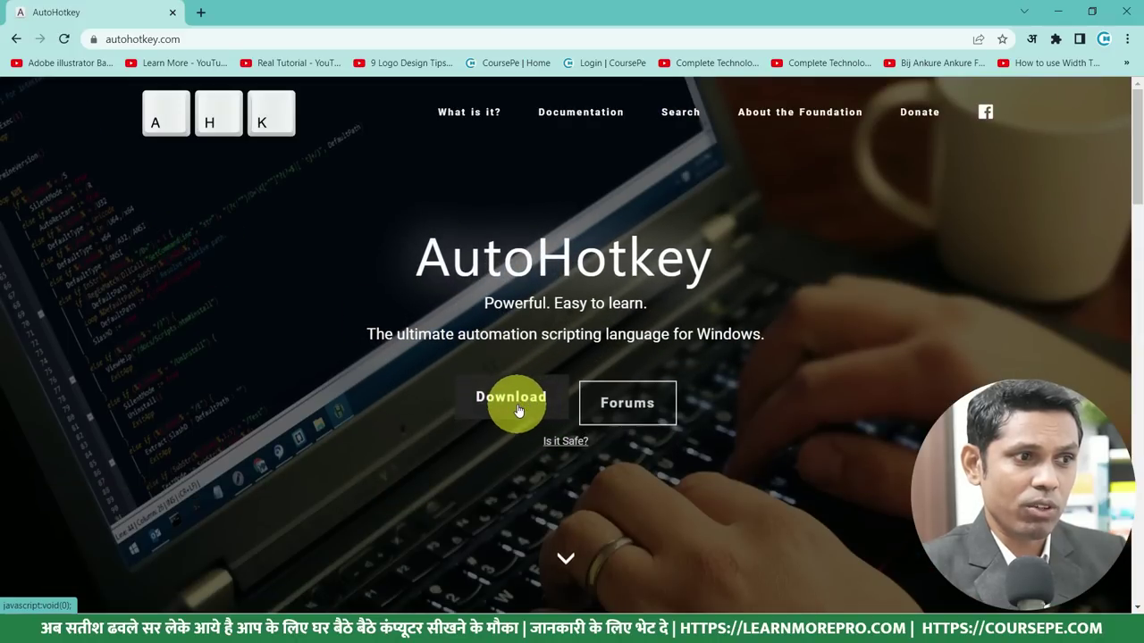
{"action": "left_click", "coordinate": [517, 407]}
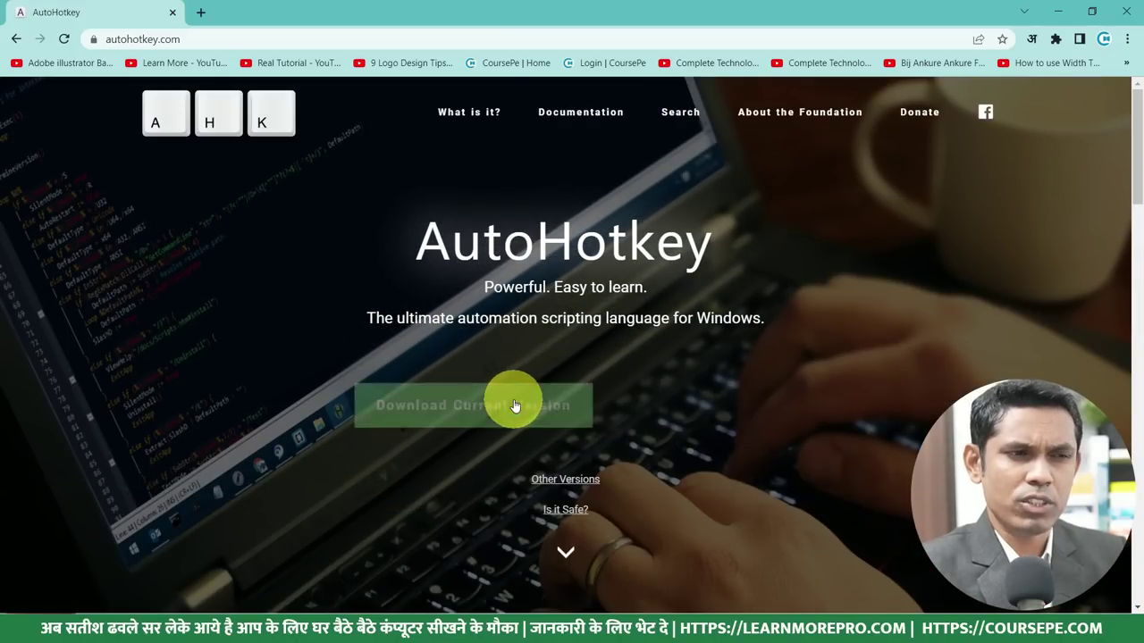
{"action": "left_click", "coordinate": [464, 391]}
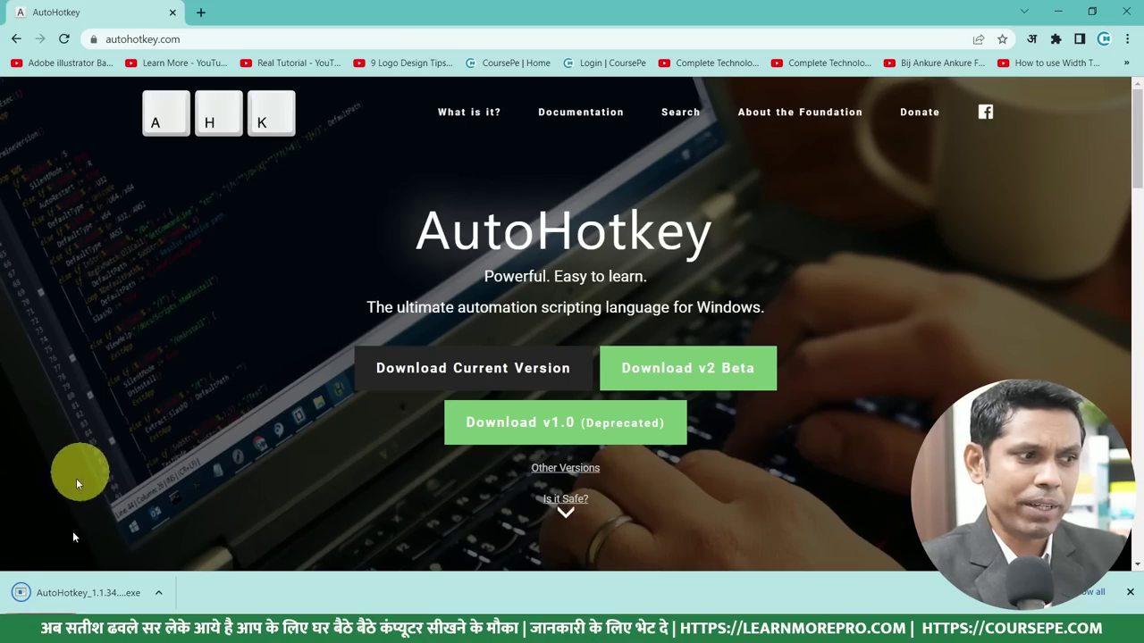
Upgrade AutoHotkey to v1.1.34.03 (Unicode 64-bit), reloading running scripts, and run it, minimizing the help window.
{"action": "left_click", "coordinate": [109, 592]}
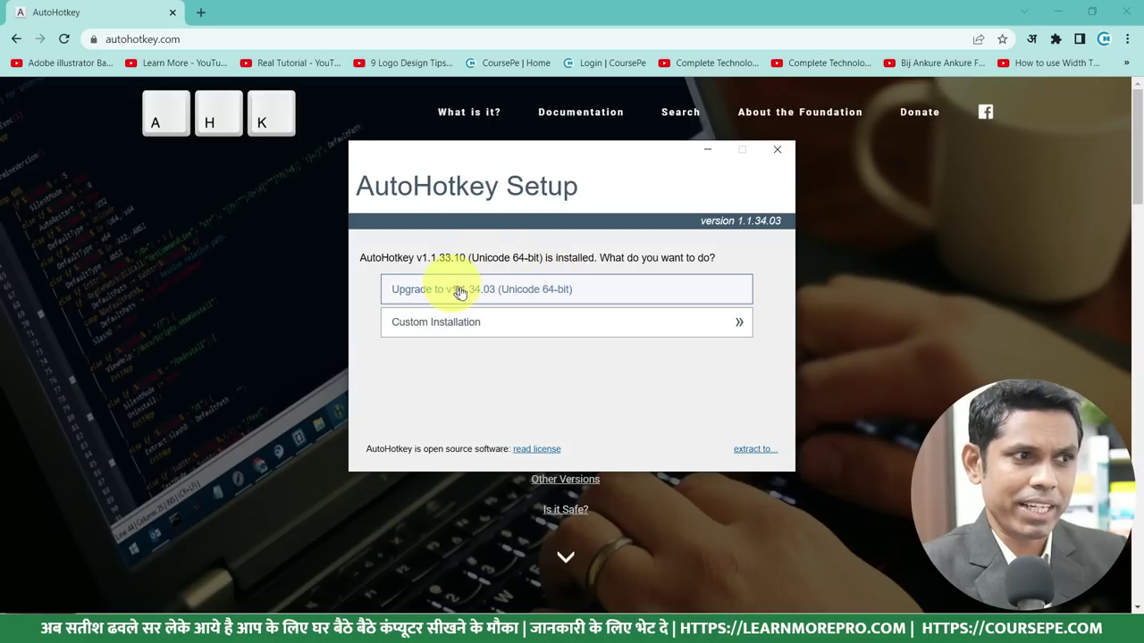
{"action": "left_click", "coordinate": [447, 300]}
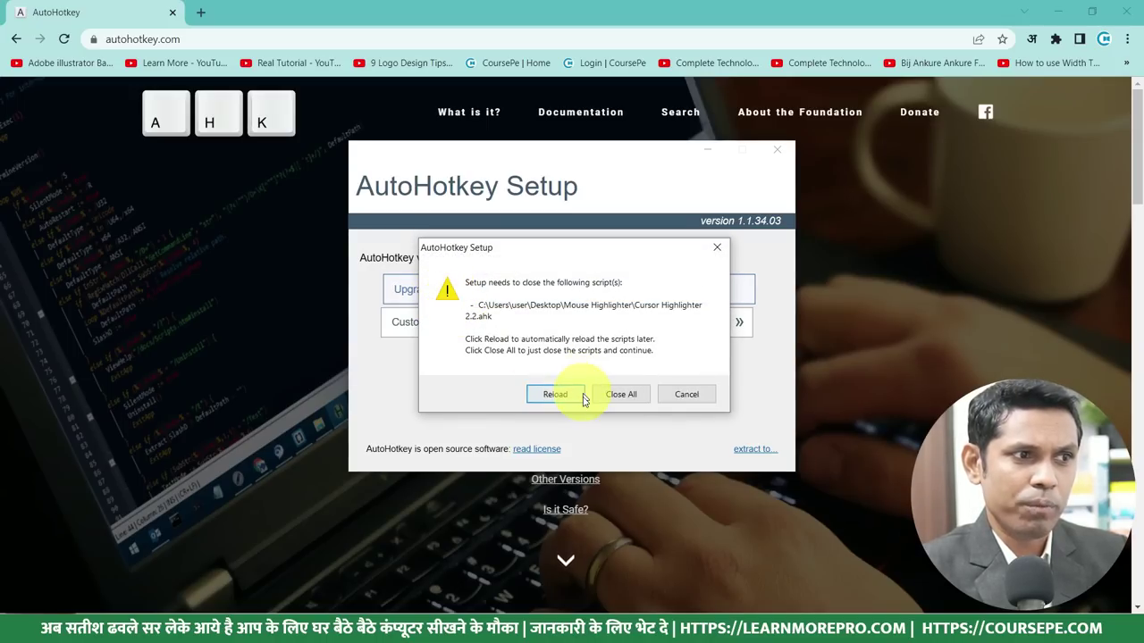
{"action": "left_click", "coordinate": [556, 394]}
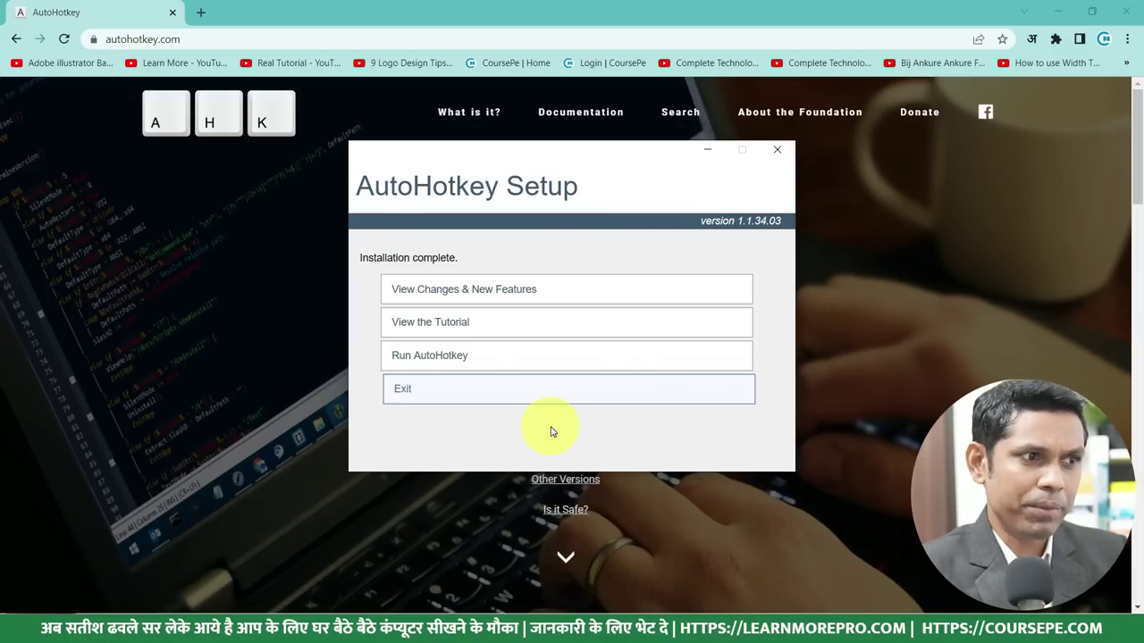
{"action": "left_click", "coordinate": [441, 362]}
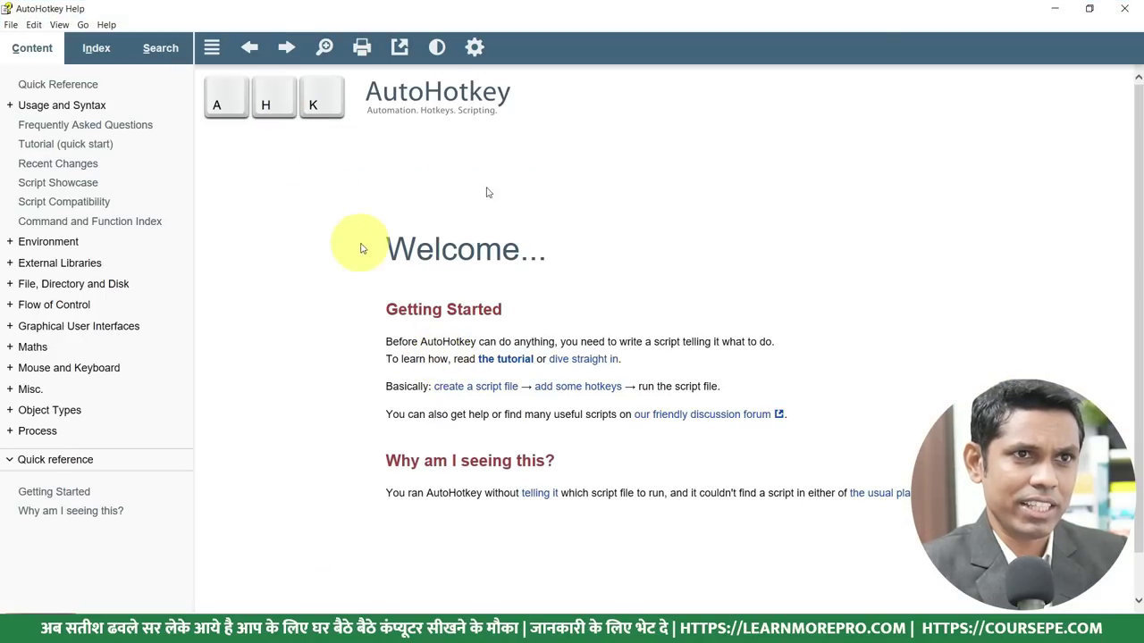
{"action": "left_click", "coordinate": [1056, 9]}
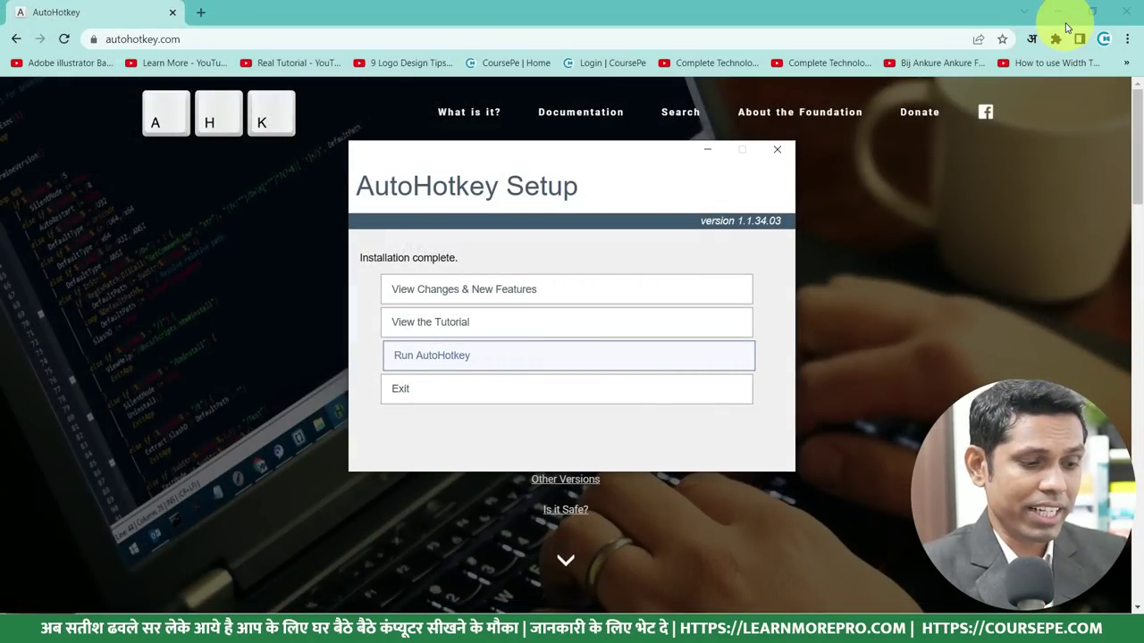
Open a new maximized Notepad document and write enter::return as the first script line.
{"action": "key", "text": "ctrl+alt+n"}
{"action": "left_click", "coordinate": [924, 104]}
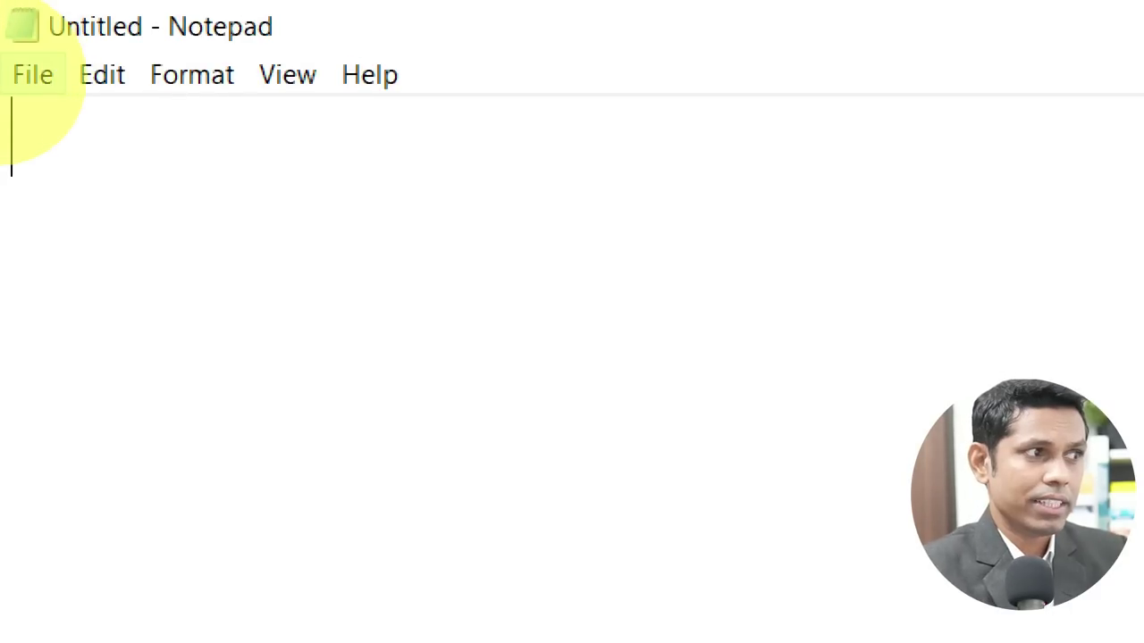
{"action": "type", "text": "enter "}
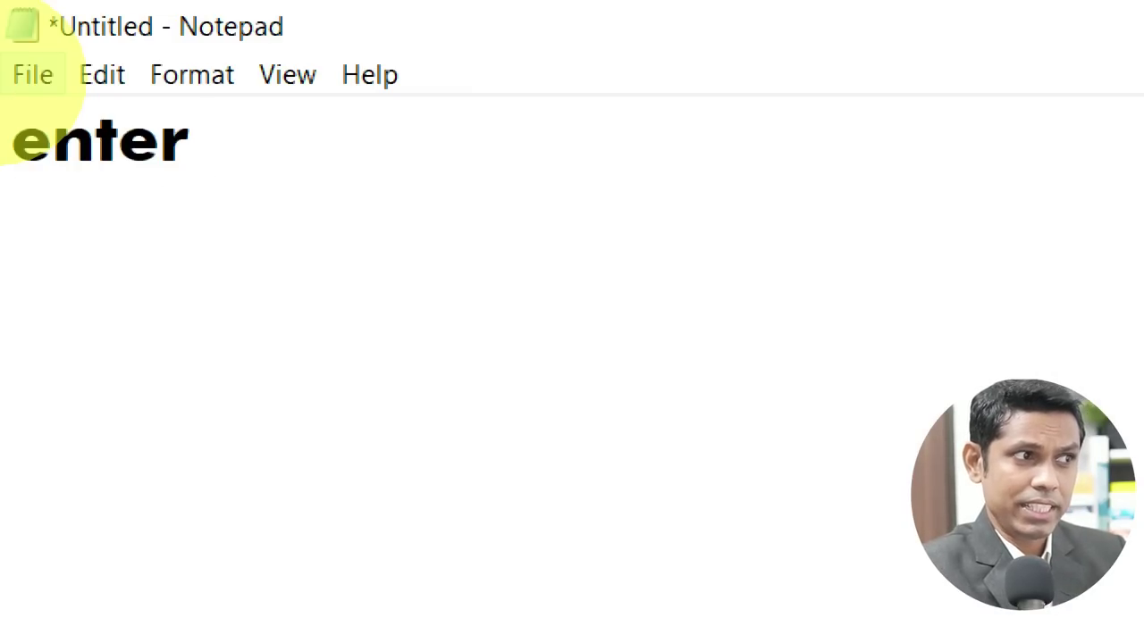
{"action": "type", "text": "::"}
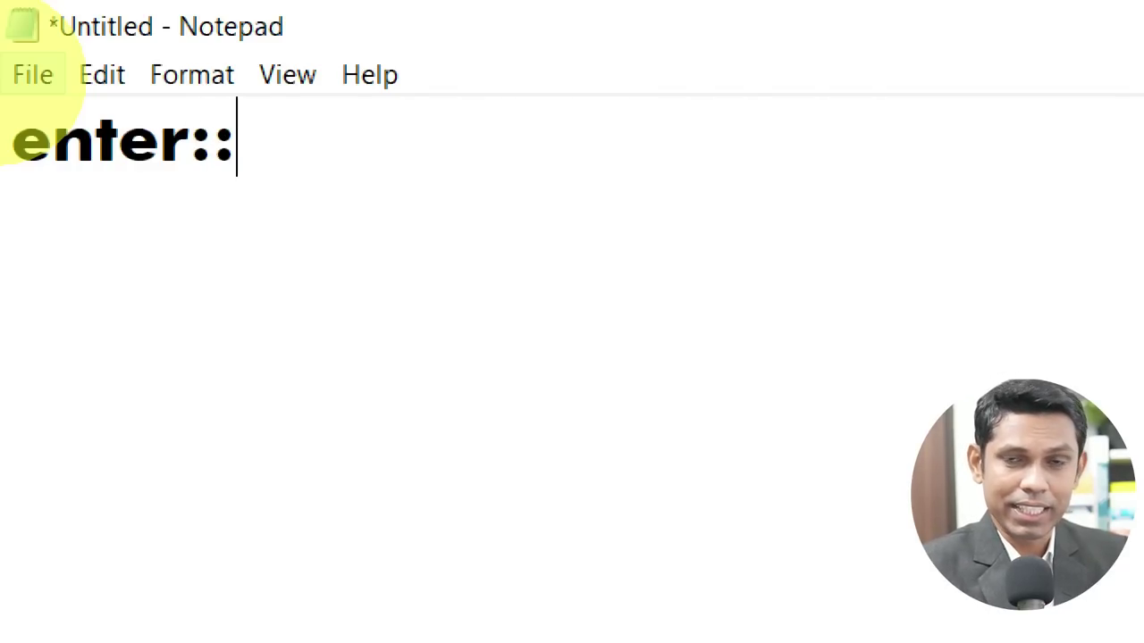
{"action": "type", "text": ";"}
{"action": "key", "text": "BackSpace"}
{"action": "key", "text": "BackSpace"}
{"action": "key", "text": "BackSpace"}
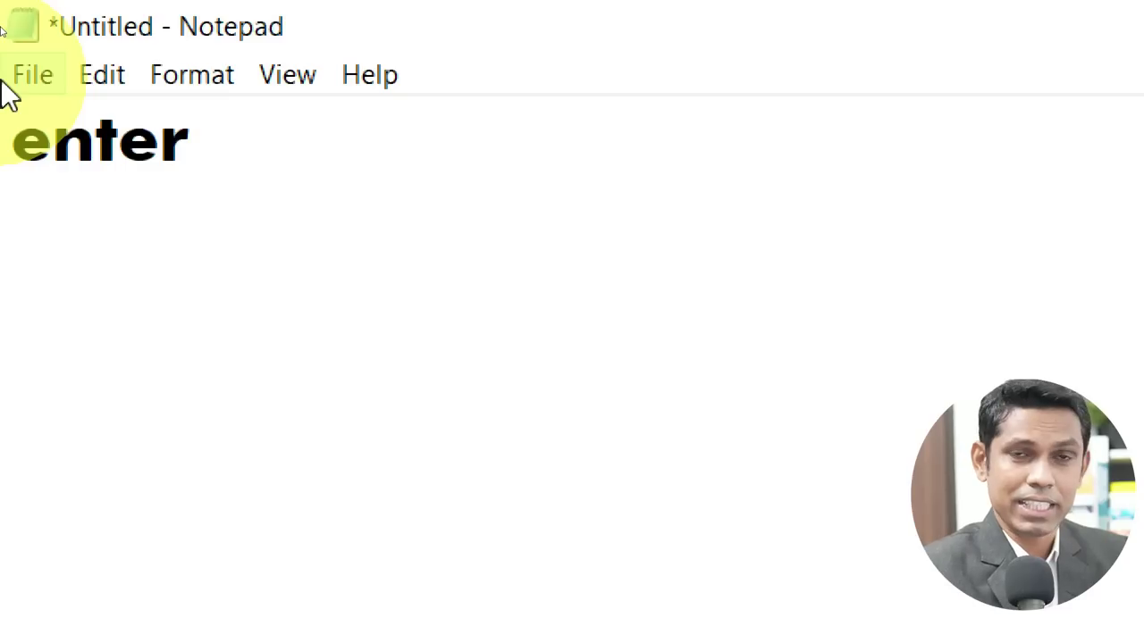
{"action": "type", "text": "::"}
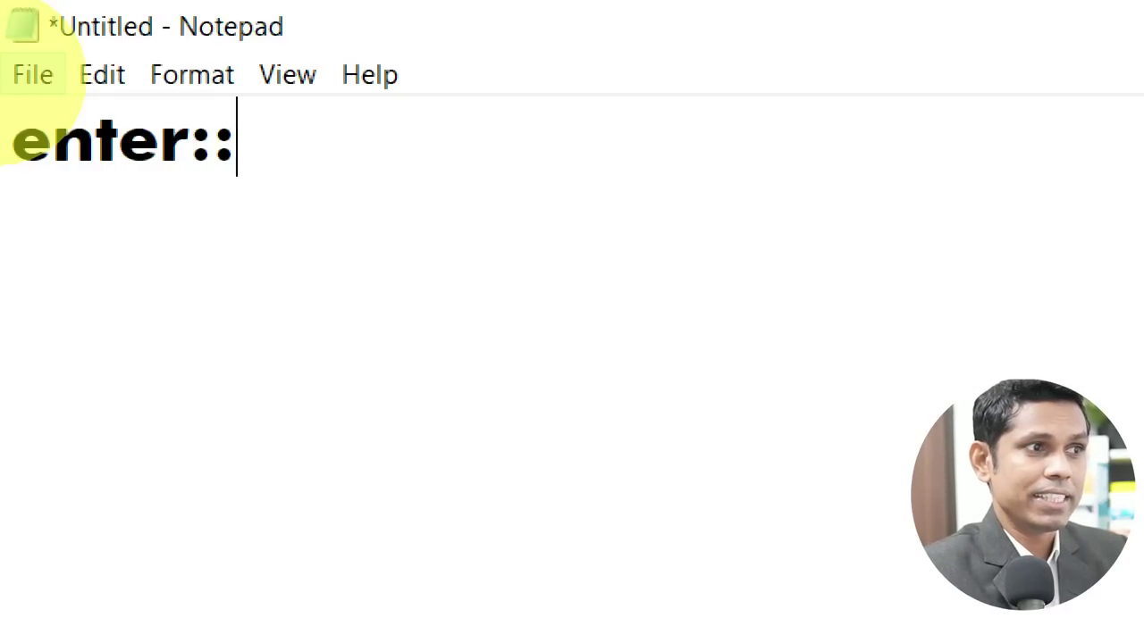
{"action": "type", "text": "return"}
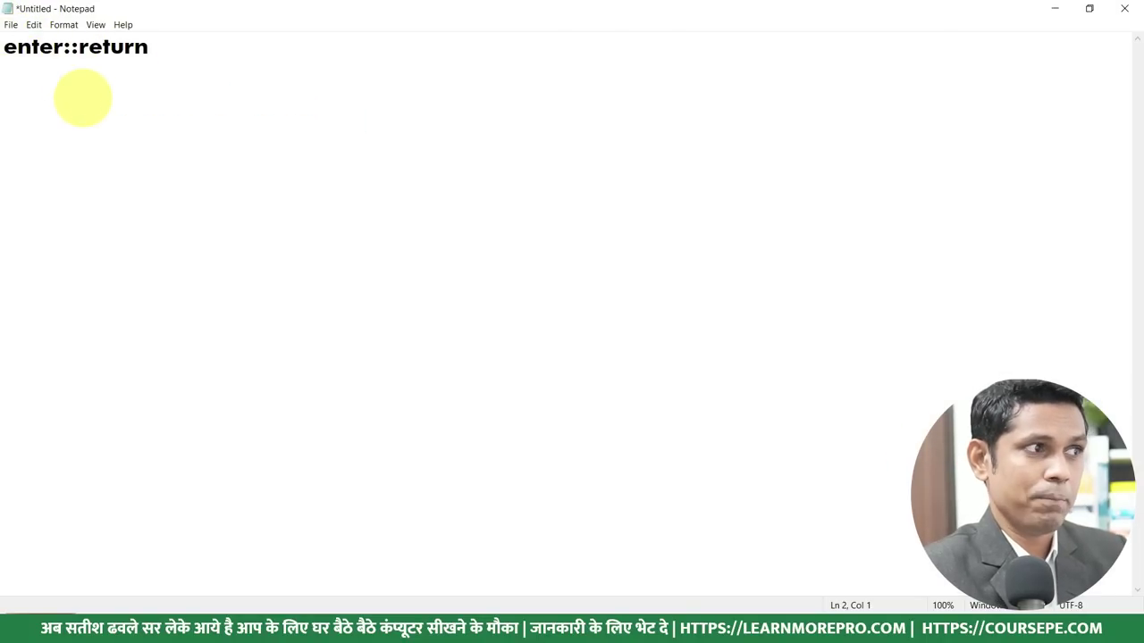
Add the script lines delete::return and control & s::return below the first line.
{"action": "type", "text": "delete"}
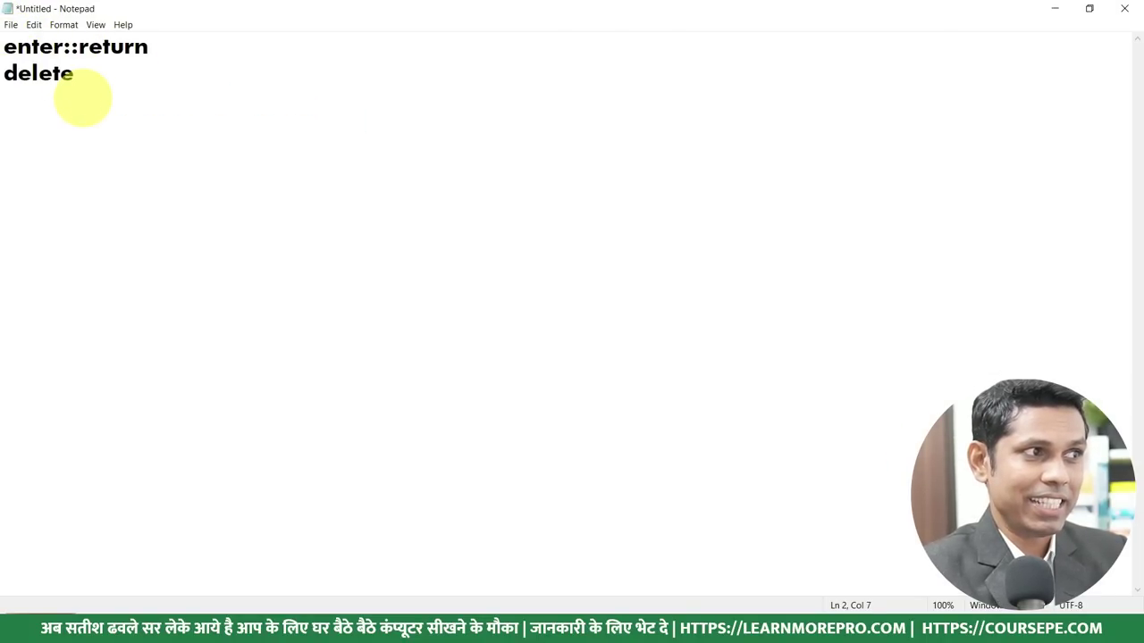
{"action": "type", "text": "::return "}
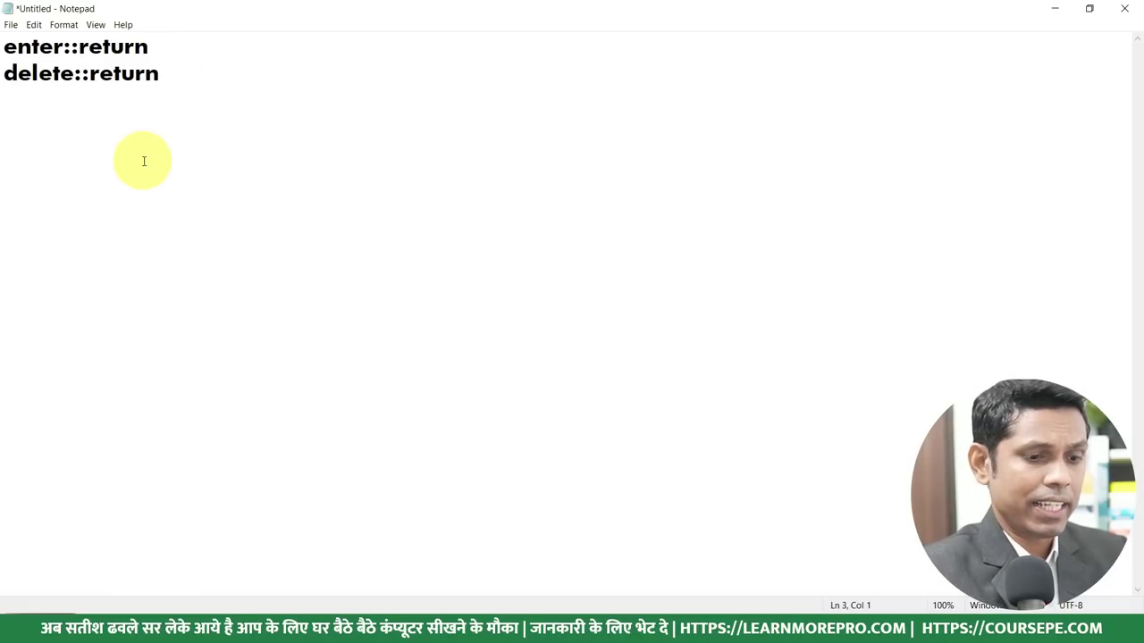
{"action": "type", "text": "contro"}
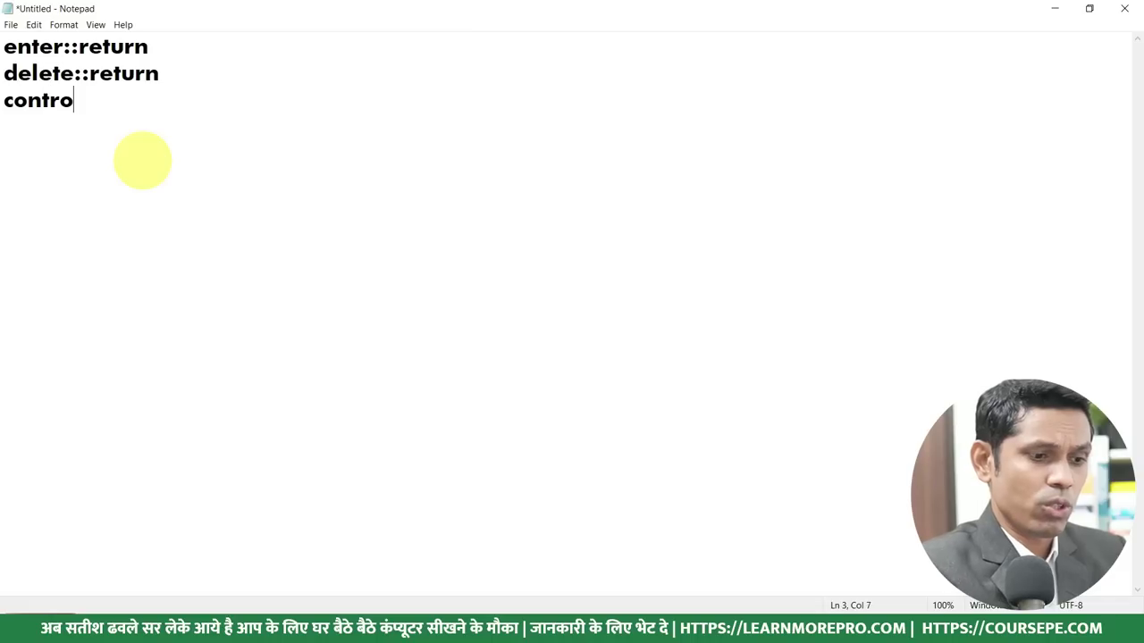
{"action": "type", "text": "l &"}
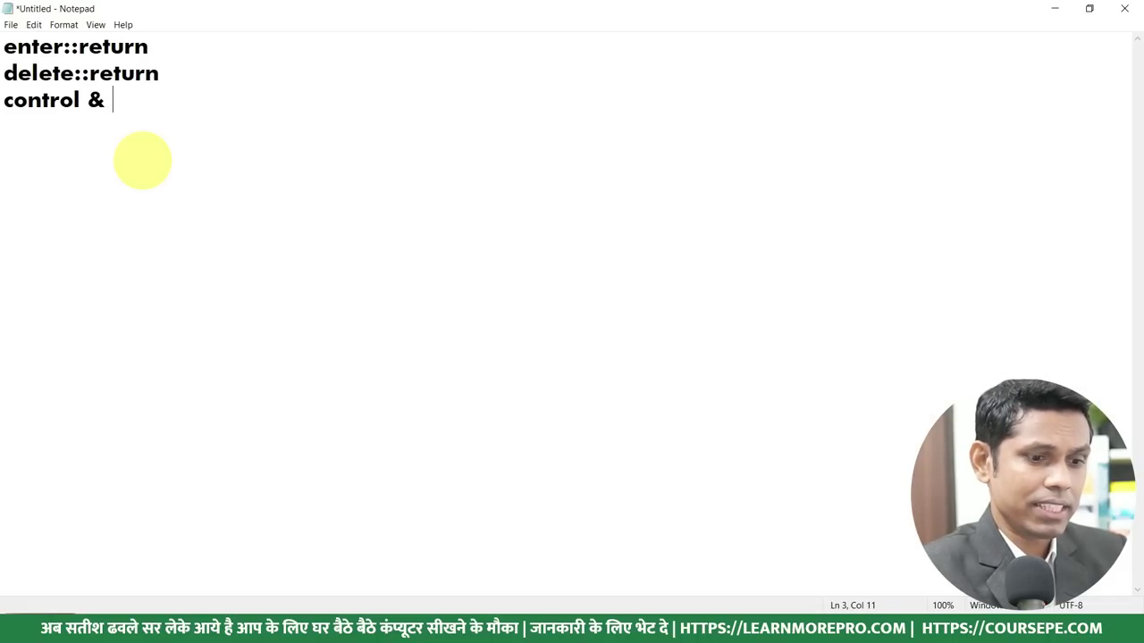
{"action": "type", "text": " s::"}
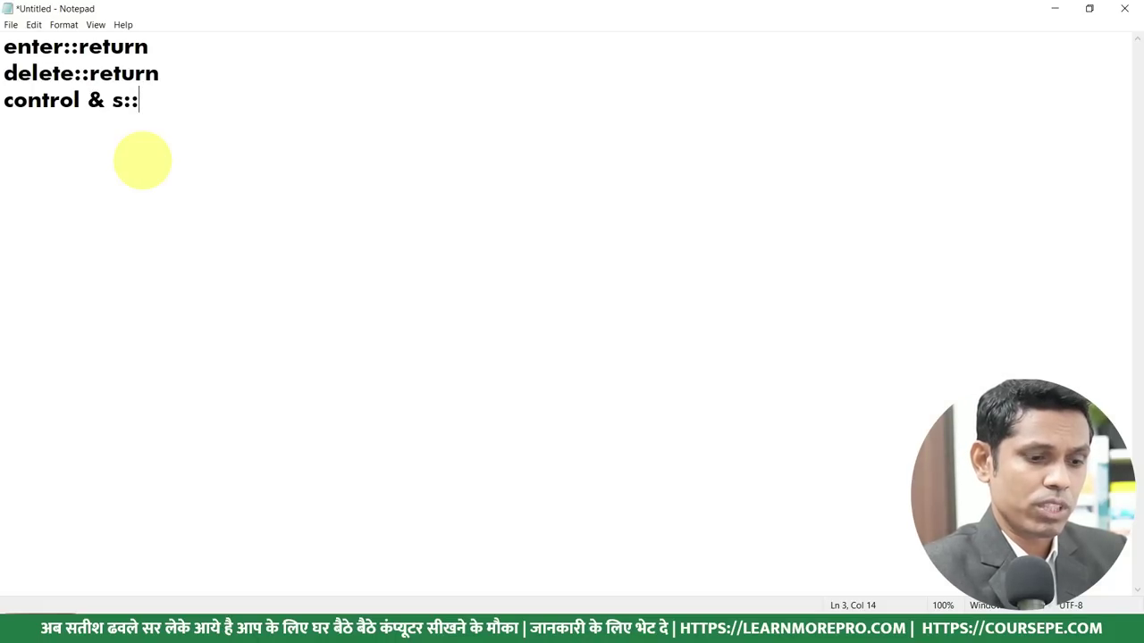
{"action": "type", "text": "return"}
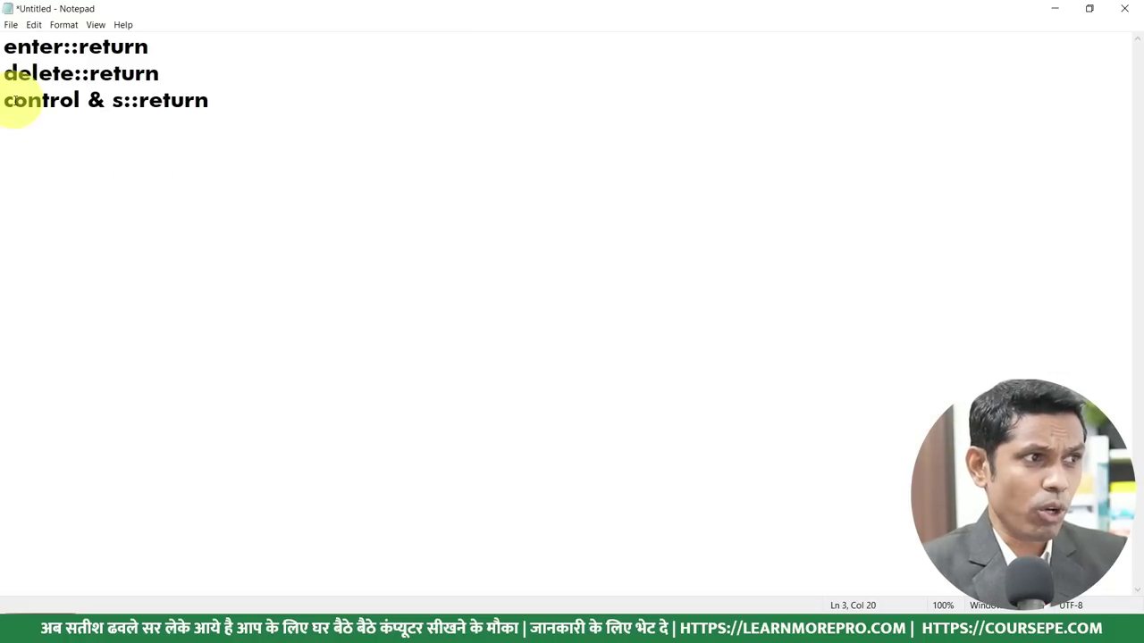
Add the script lines shift & delete::return and backspace::return below the control & s::return line.
{"action": "type", "text": " shift"}
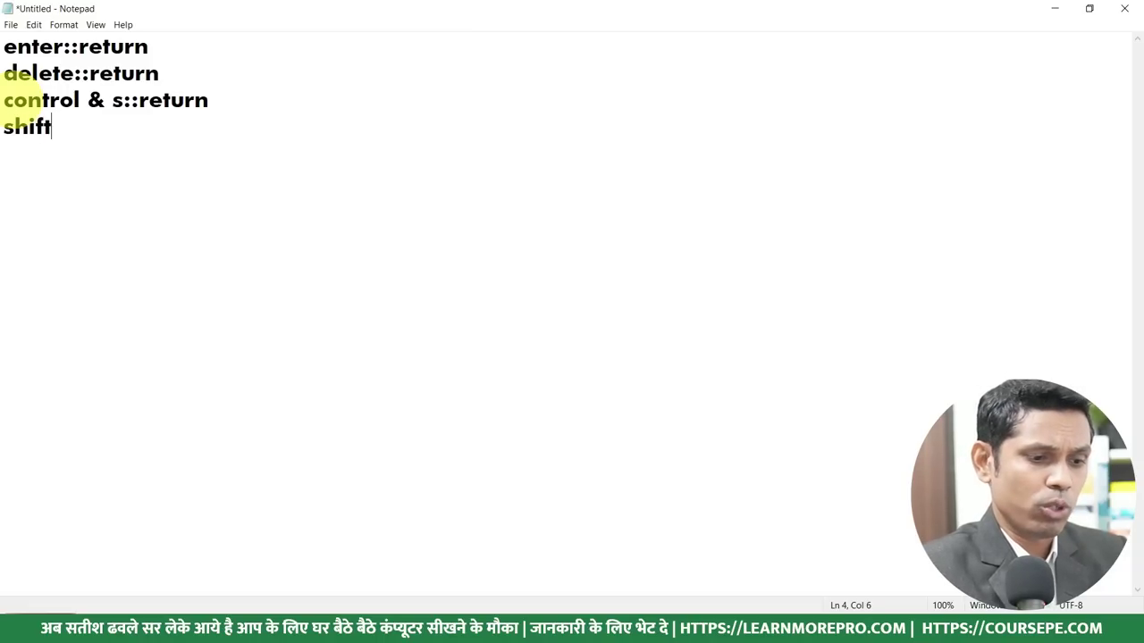
{"action": "type", "text": " &"}
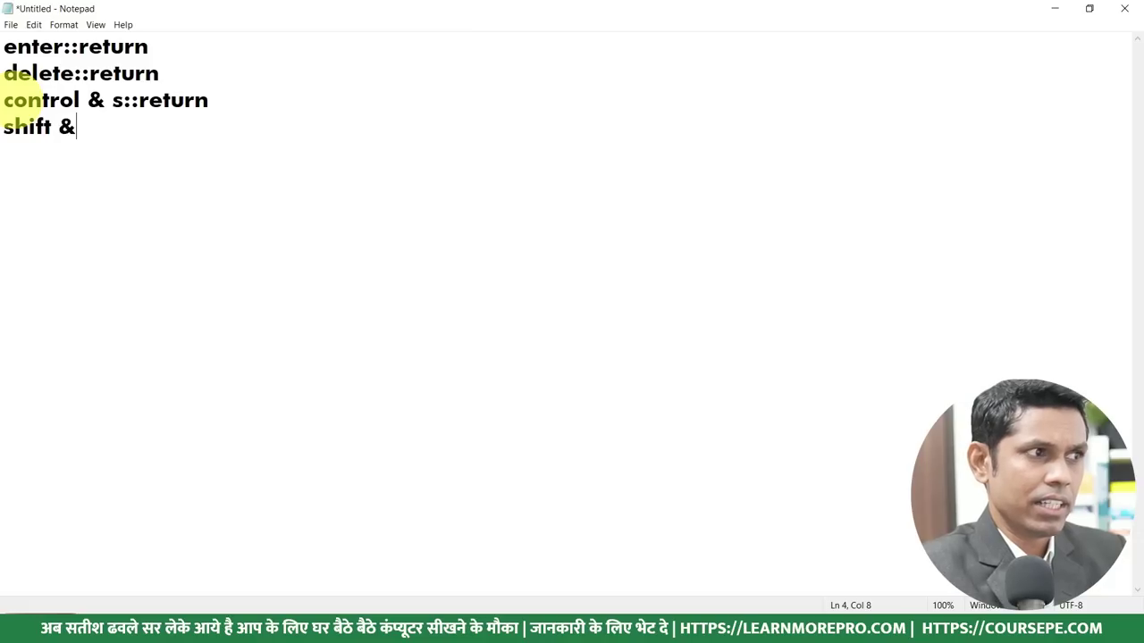
{"action": "type", "text": " delet"}
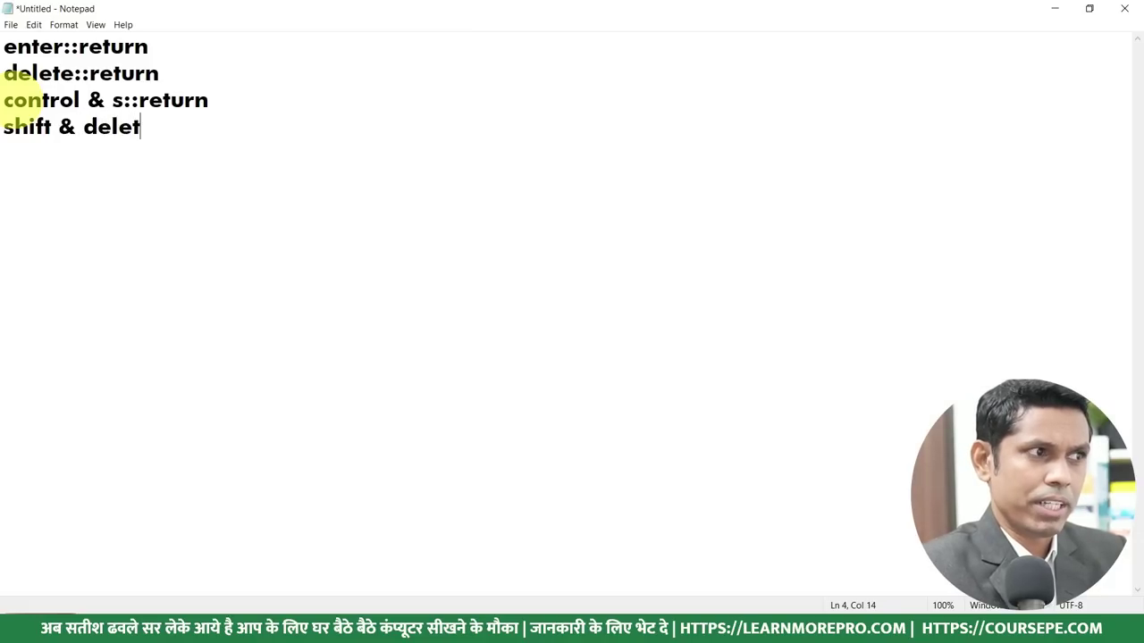
{"action": "type", "text": "e::return"}
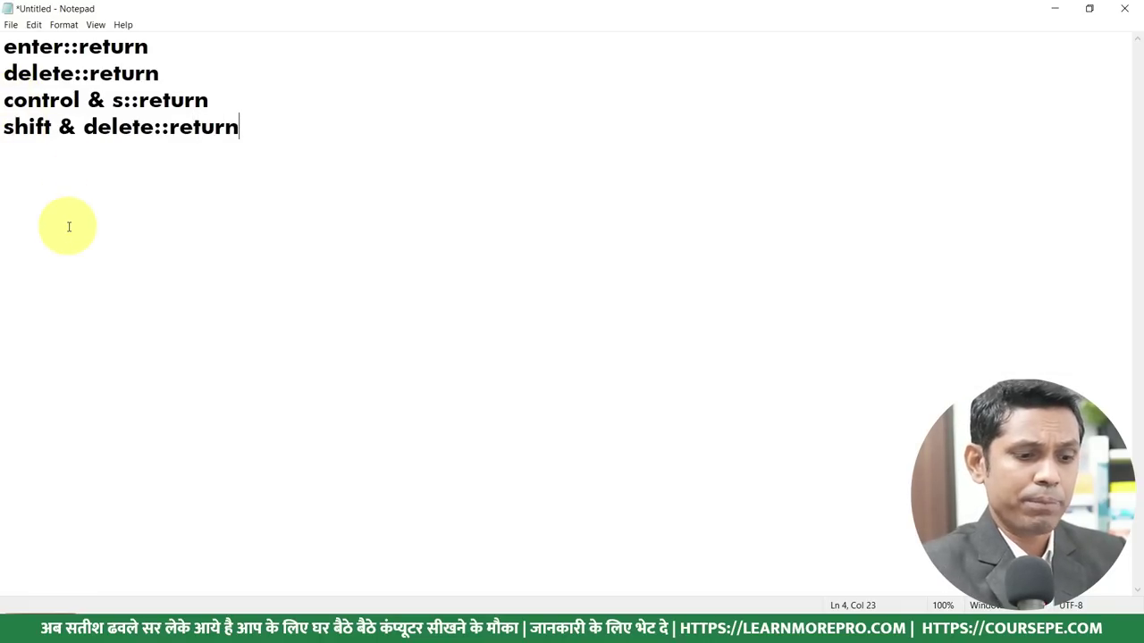
{"action": "key", "text": "Return"}
{"action": "type", "text": "backsh"}
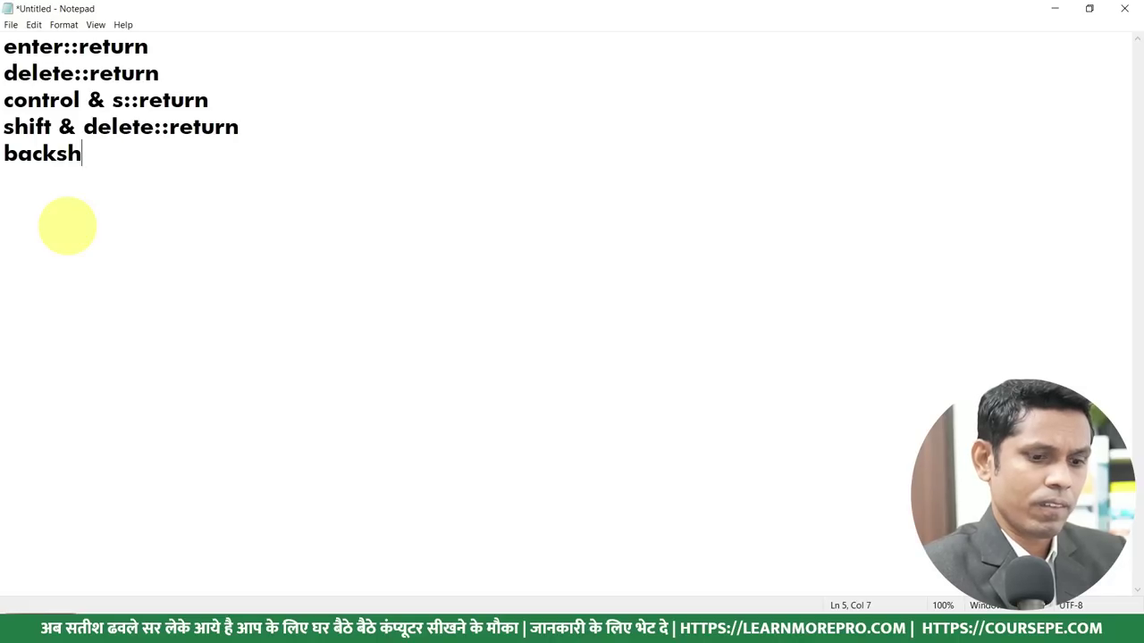
{"action": "key", "text": "BackSpace"}
{"action": "type", "text": "pace::"}
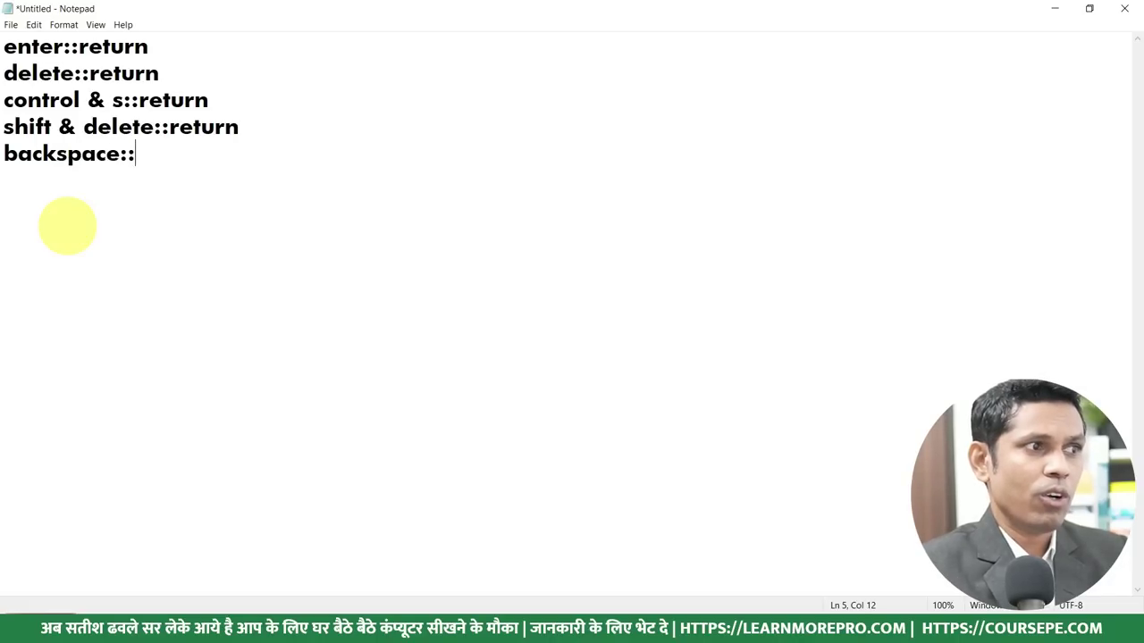
{"action": "type", "text": "return"}
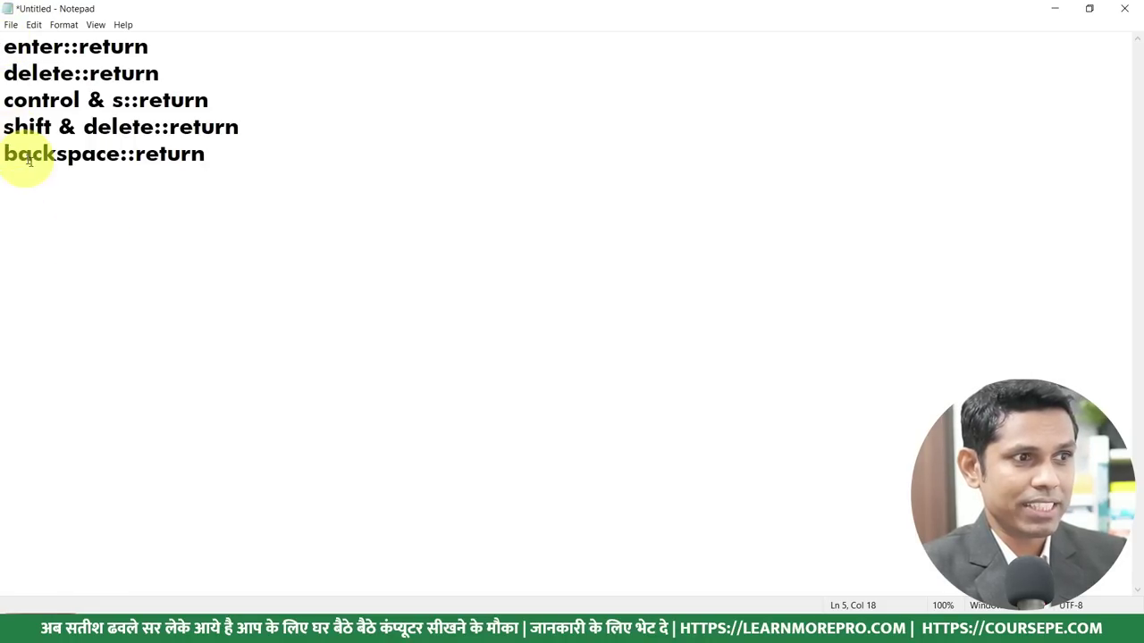
Save the script to the Desktop as blockkeys.ahk with UTF-8 encoding.
{"action": "key", "text": "ctrl+s"}
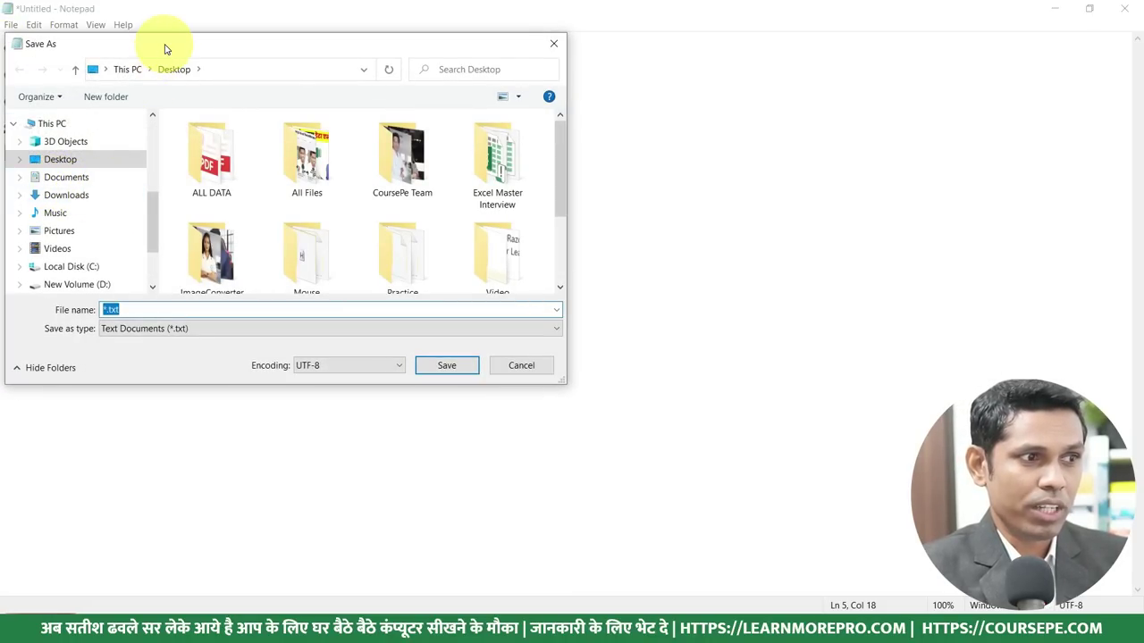
{"action": "left_click_drag", "start_coordinate": [167, 46], "coordinate": [402, 83]}
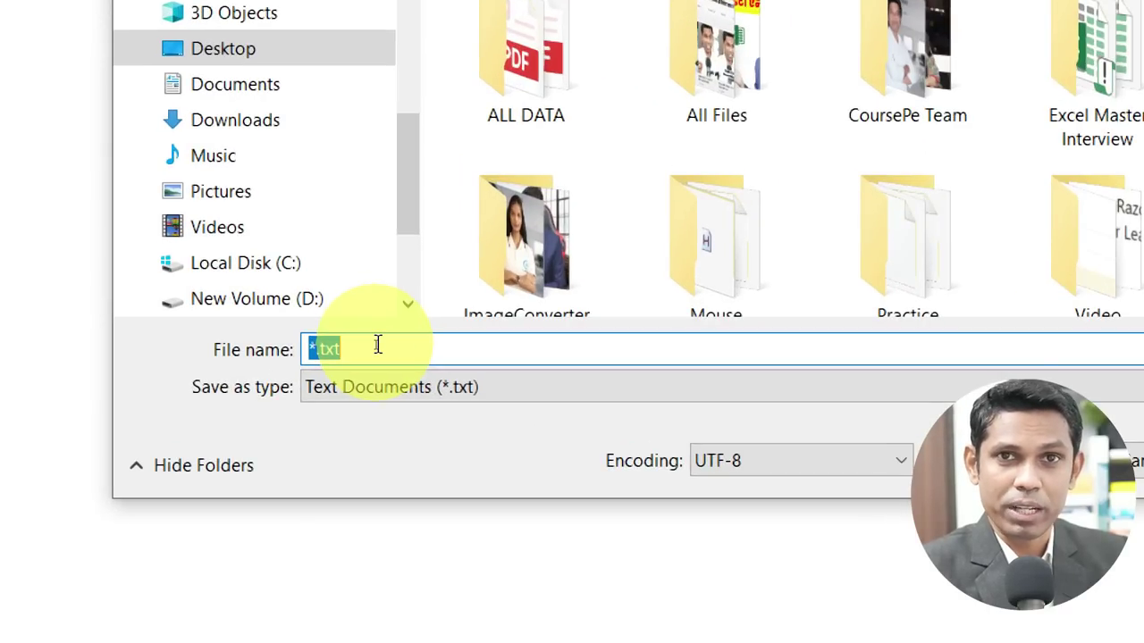
{"action": "key", "text": "BackSpace"}
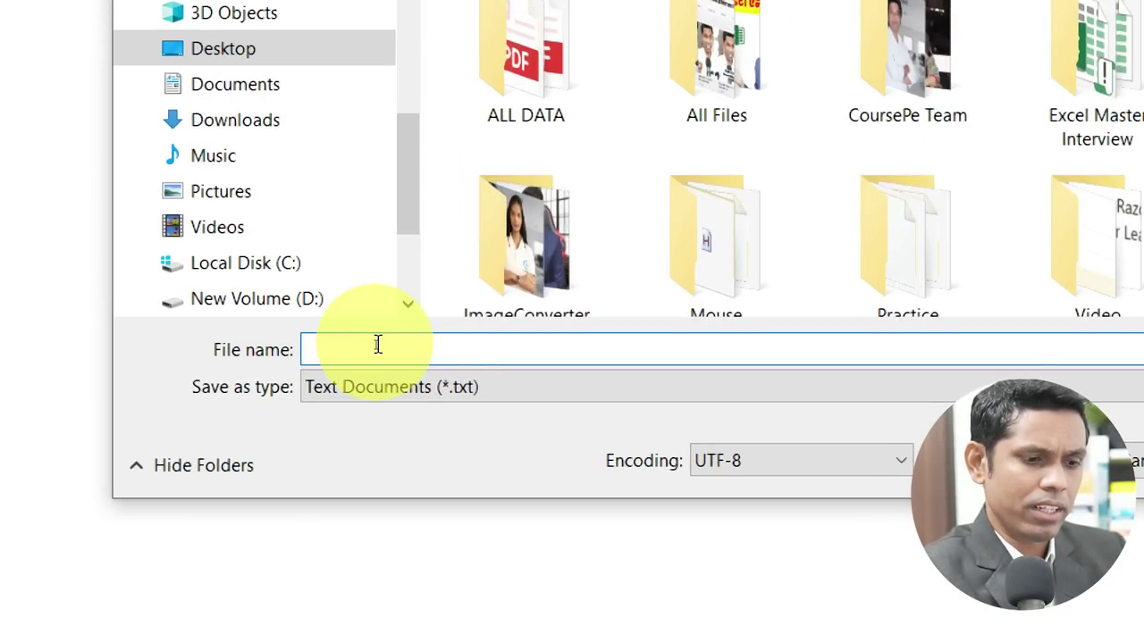
{"action": "type", "text": "block"}
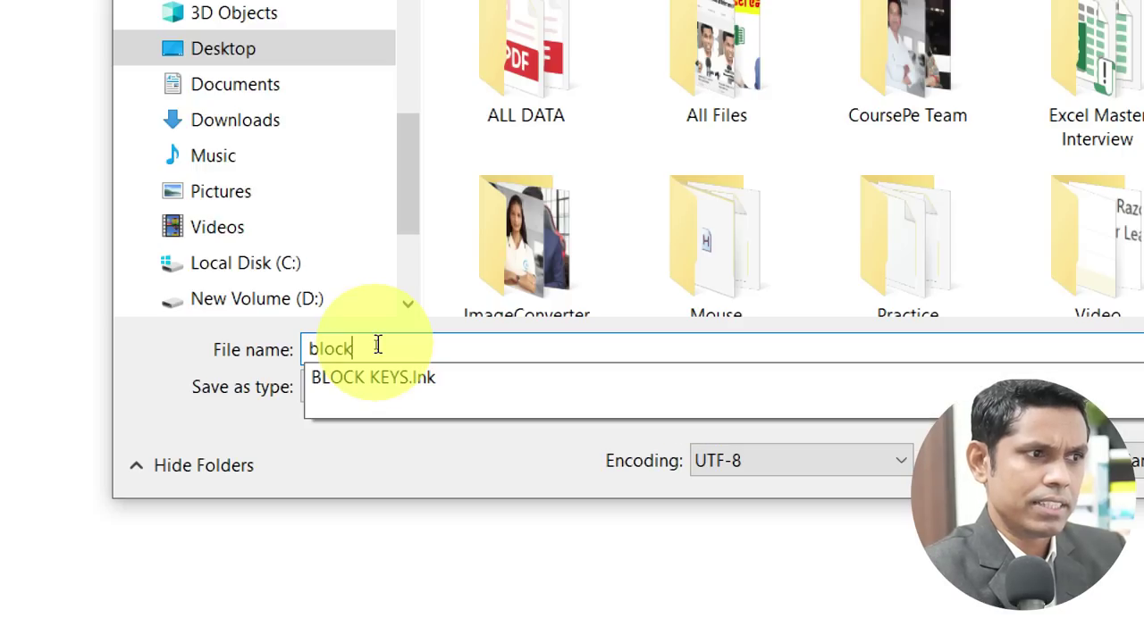
{"action": "type", "text": "keys"}
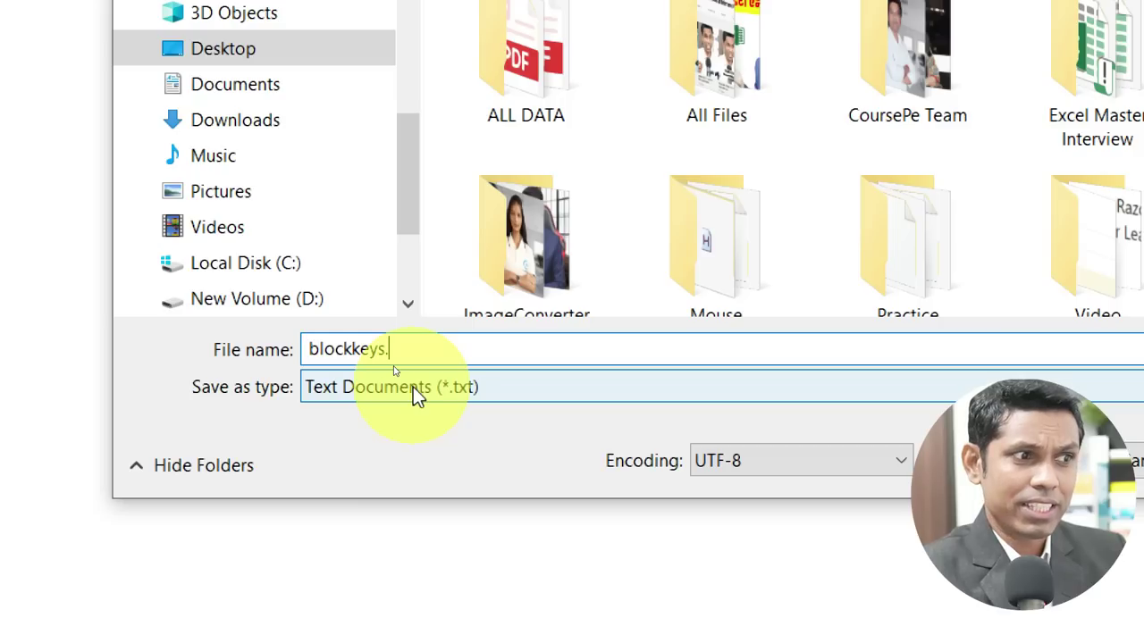
{"action": "type", "text": "."}
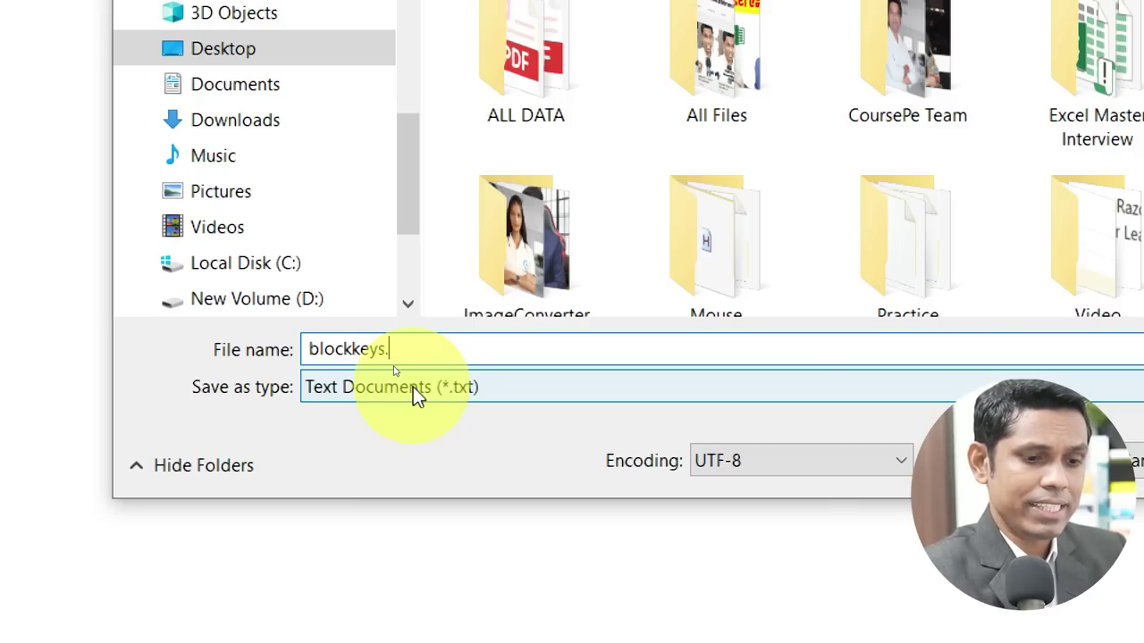
{"action": "type", "text": "ahk"}
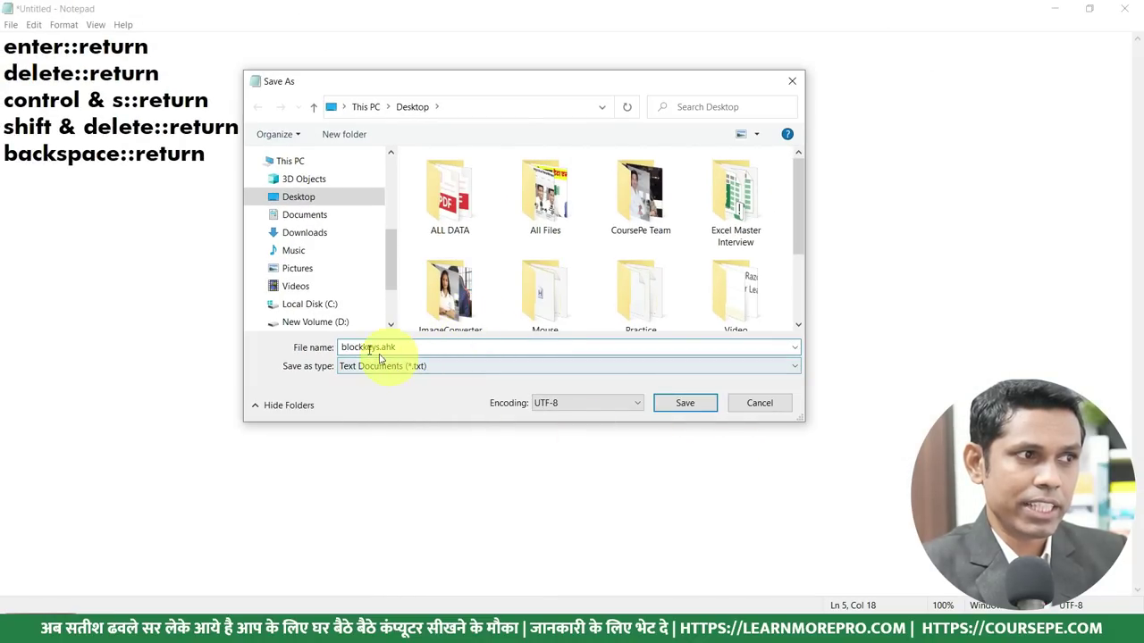
{"action": "left_click", "coordinate": [685, 403]}
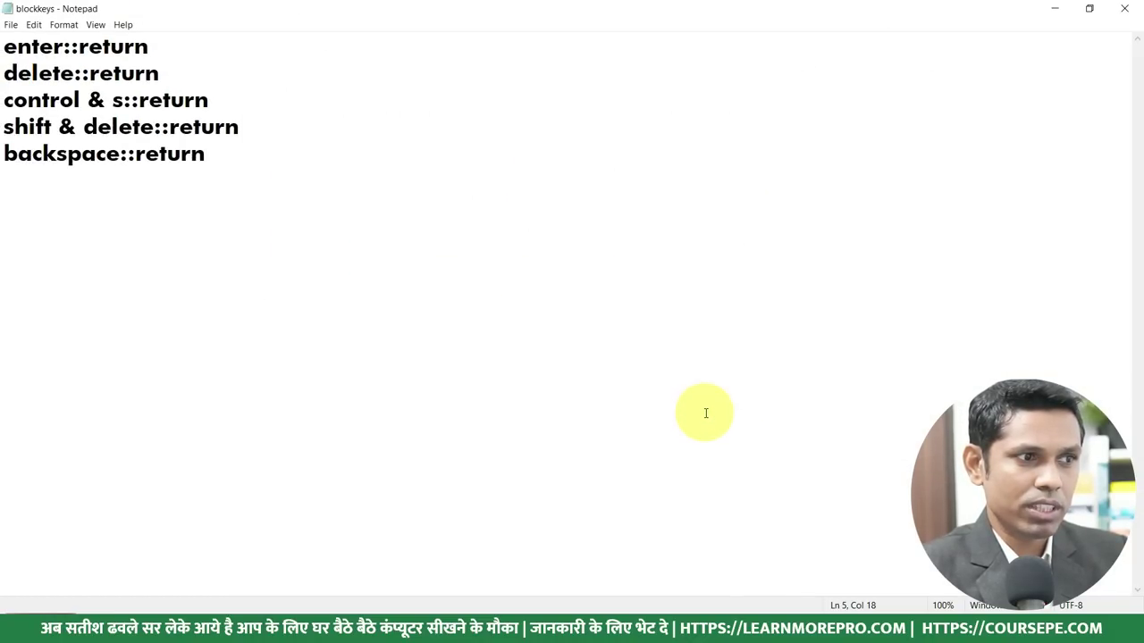
Show the desktop and create a desktop shortcut to the blockkeys script.
{"action": "key", "text": "super+d"}
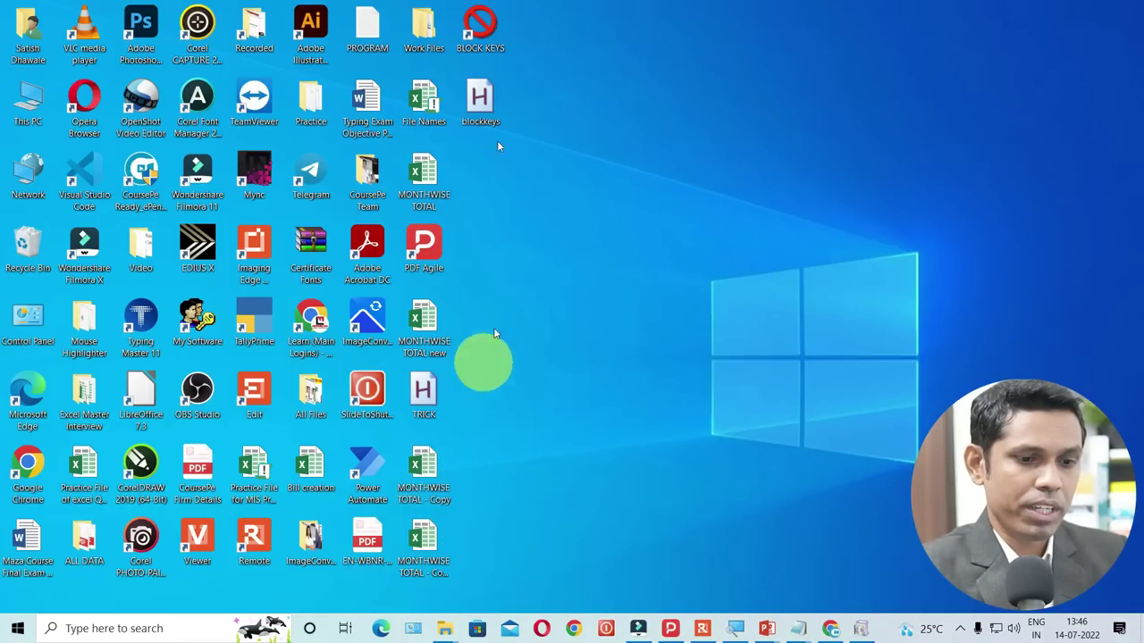
{"action": "right_click", "coordinate": [487, 103]}
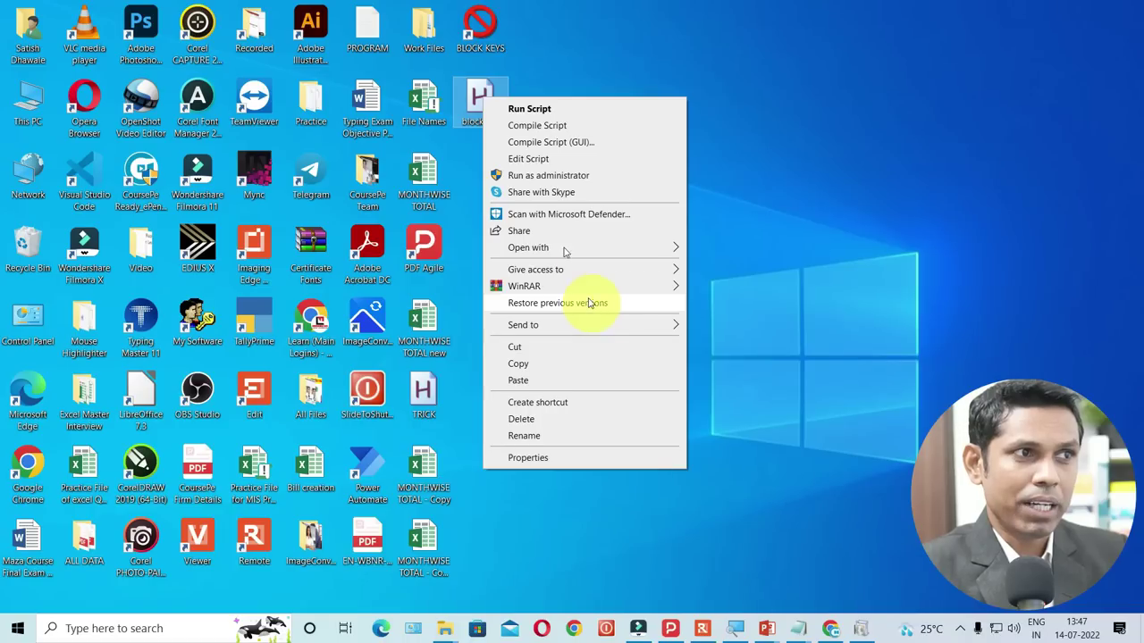
{"action": "left_click", "coordinate": [480, 96]}
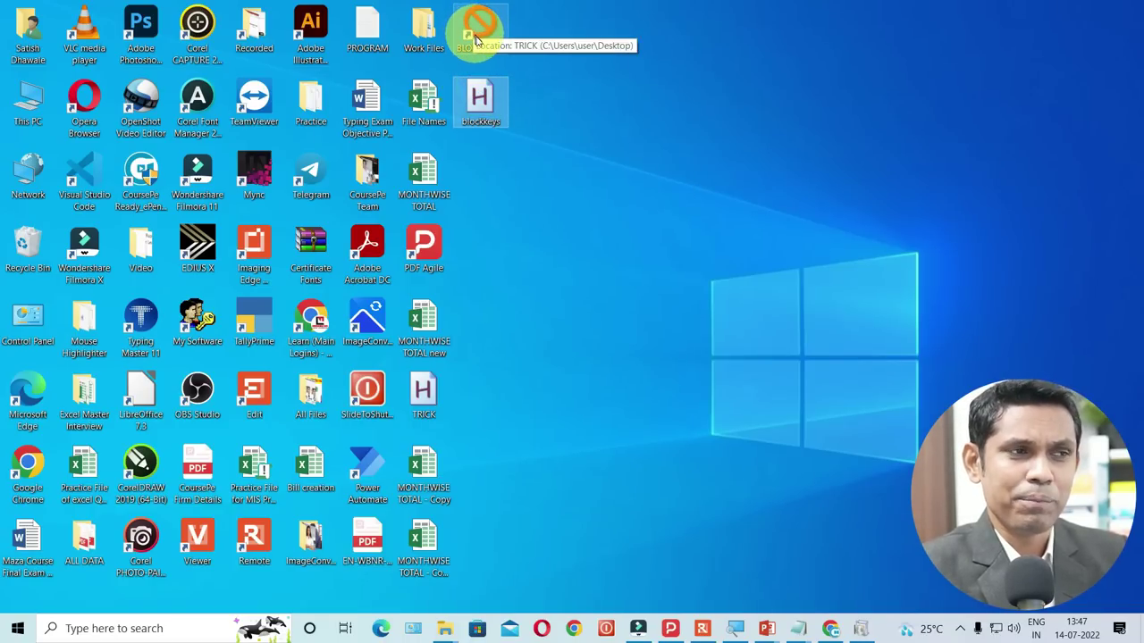
{"action": "right_click", "coordinate": [486, 105]}
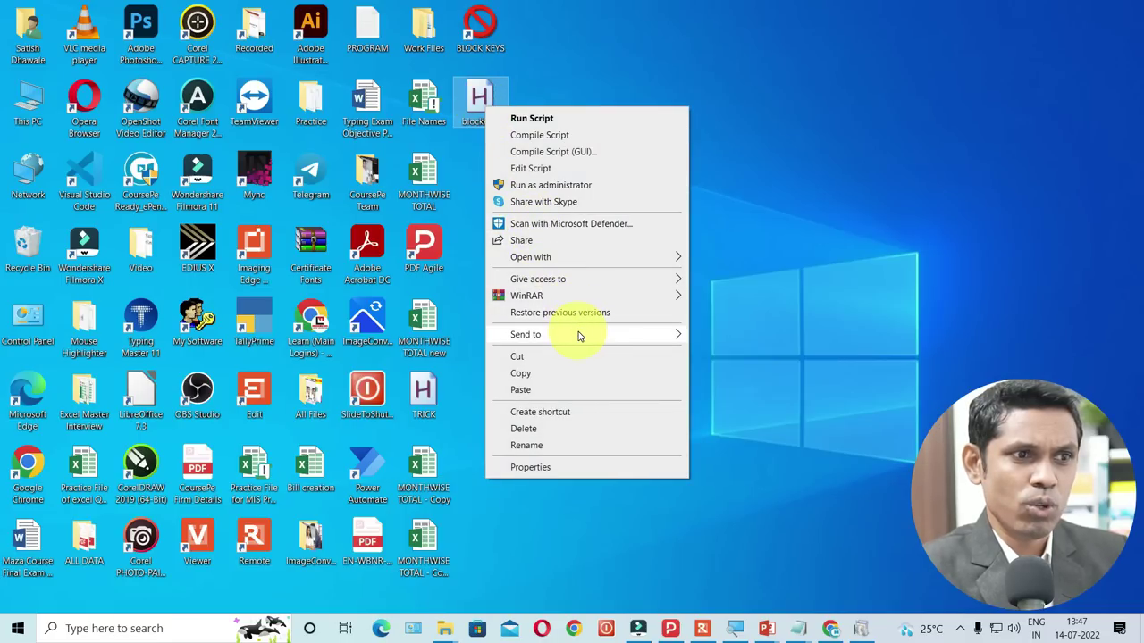
{"action": "mouse_move", "coordinate": [579, 336]}
{"action": "left_click", "coordinate": [738, 371]}
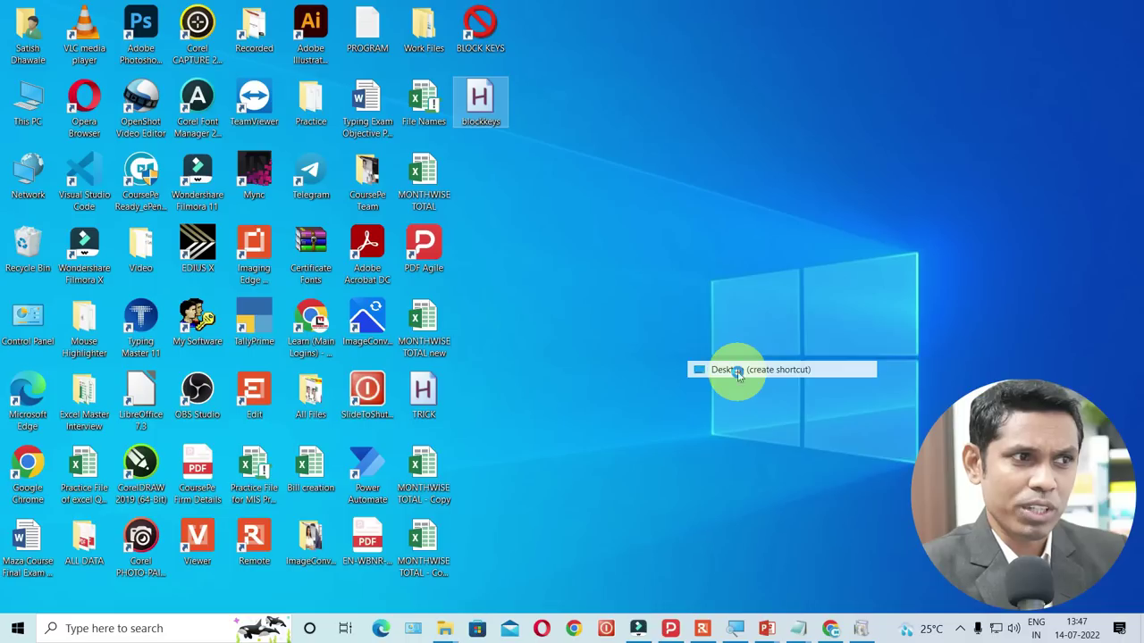
Give the blockkeys shortcut the drive icon with a red cross from SHELL32.dll and delete the shortcut.
{"action": "right_click", "coordinate": [485, 182]}
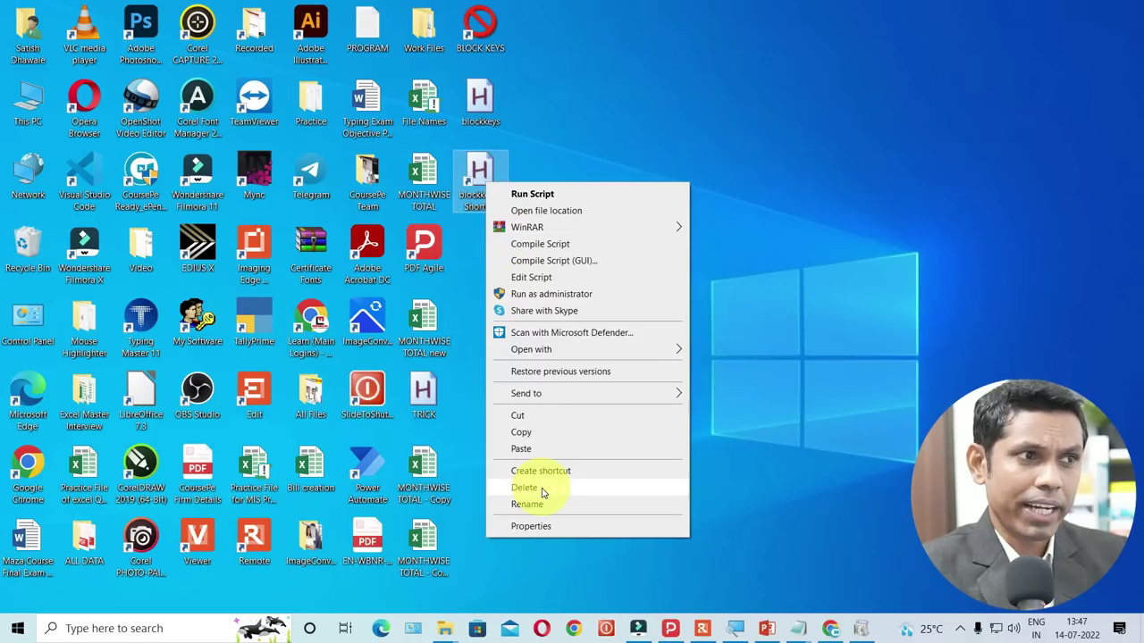
{"action": "left_click", "coordinate": [472, 183]}
{"action": "right_click", "coordinate": [471, 181]}
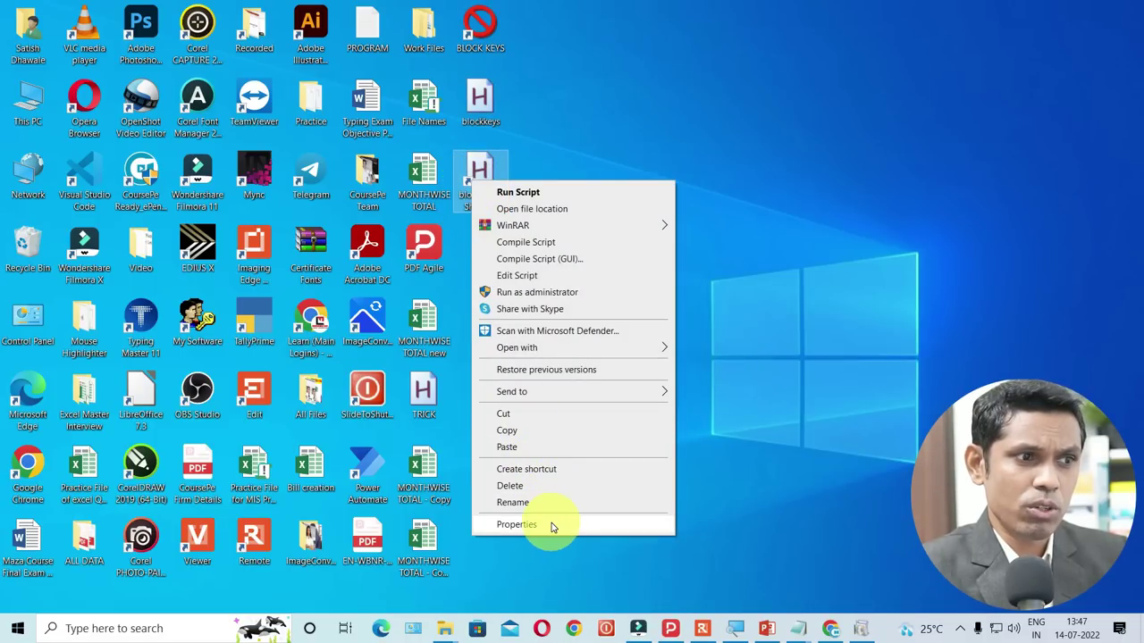
{"action": "left_click", "coordinate": [551, 526]}
{"action": "left_click", "coordinate": [629, 436]}
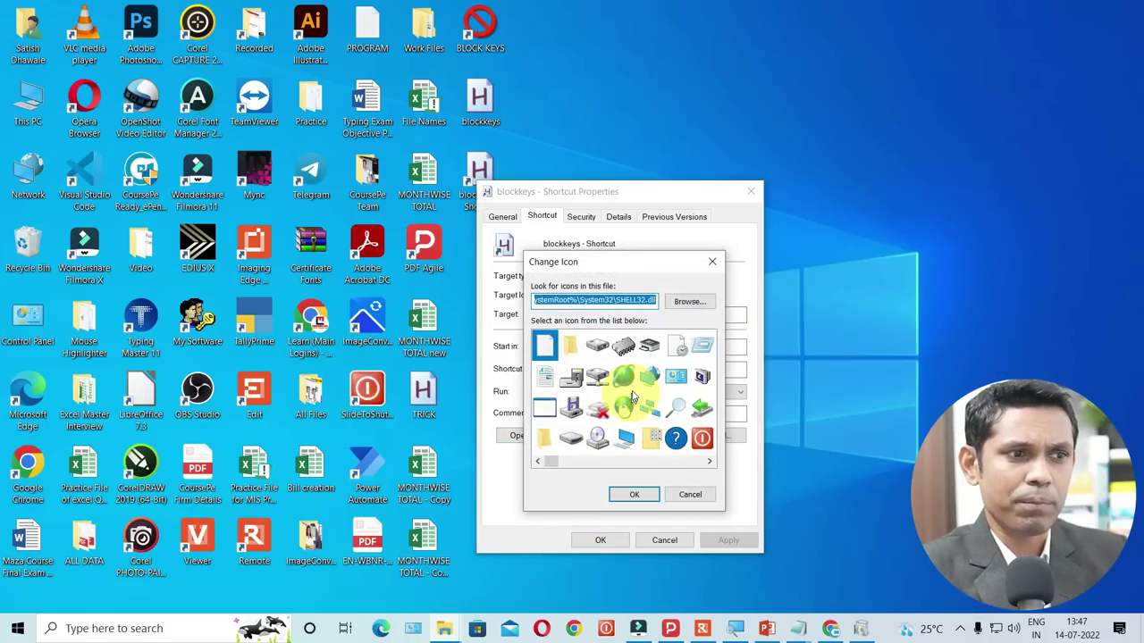
{"action": "left_click", "coordinate": [598, 408]}
{"action": "left_click", "coordinate": [633, 494]}
{"action": "left_click", "coordinate": [715, 540]}
{"action": "left_click", "coordinate": [617, 541]}
{"action": "key", "text": "Delete"}
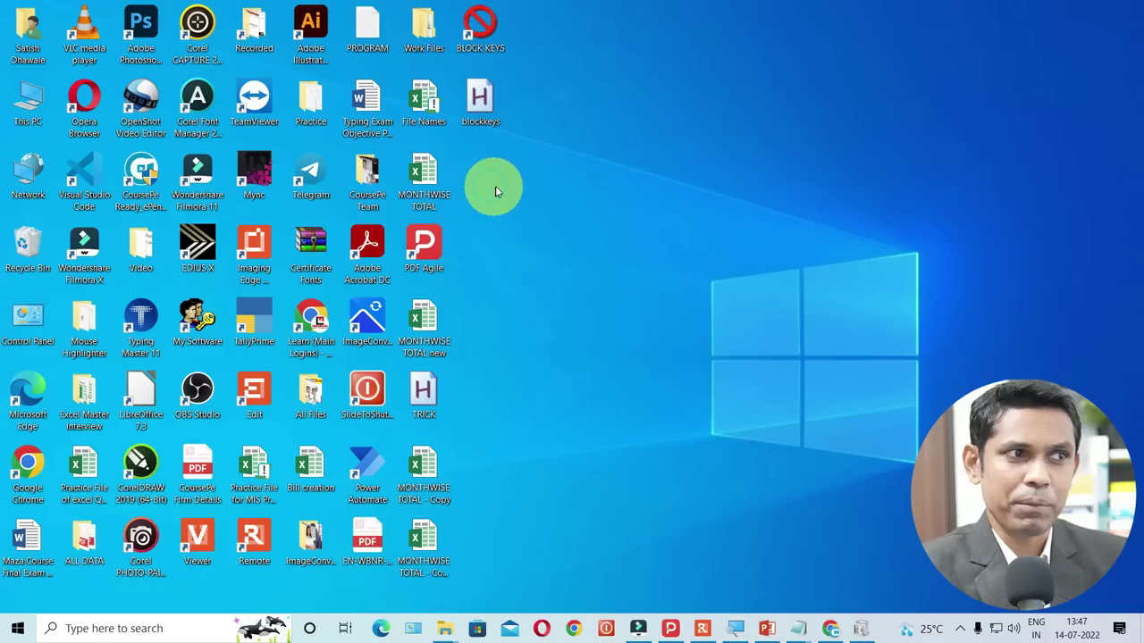
Run the blockkeys script from the desktop and select the PDF Agile and MONTHWISE TOTAL new icons to test the blocked keys.
{"action": "left_click", "coordinate": [480, 103]}
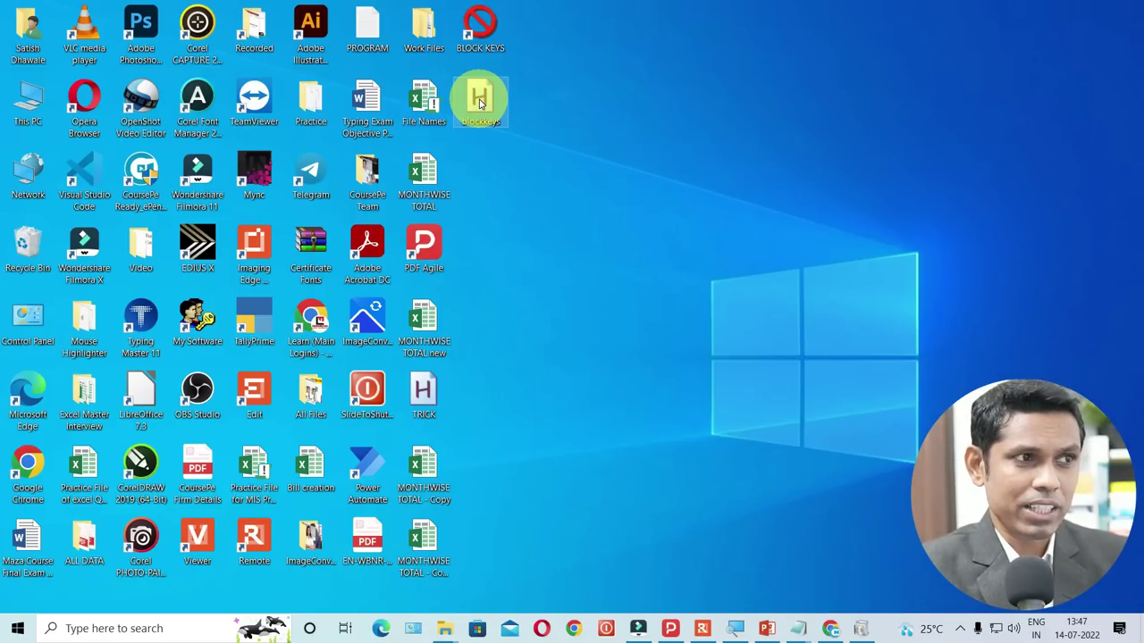
{"action": "double_click", "coordinate": [480, 103]}
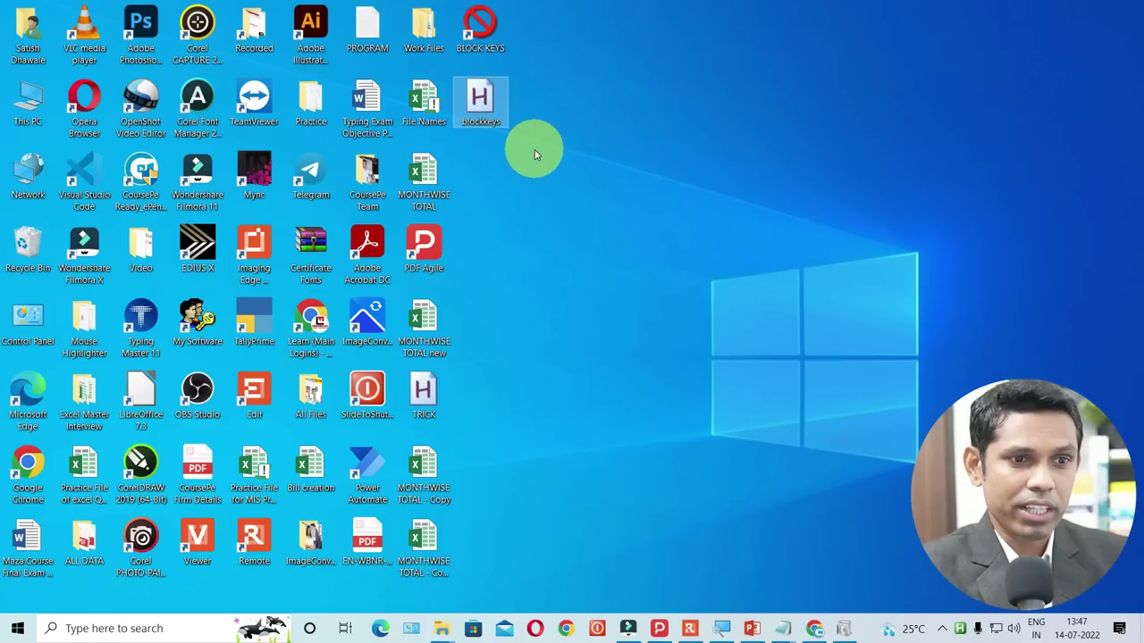
{"action": "left_click", "coordinate": [960, 629]}
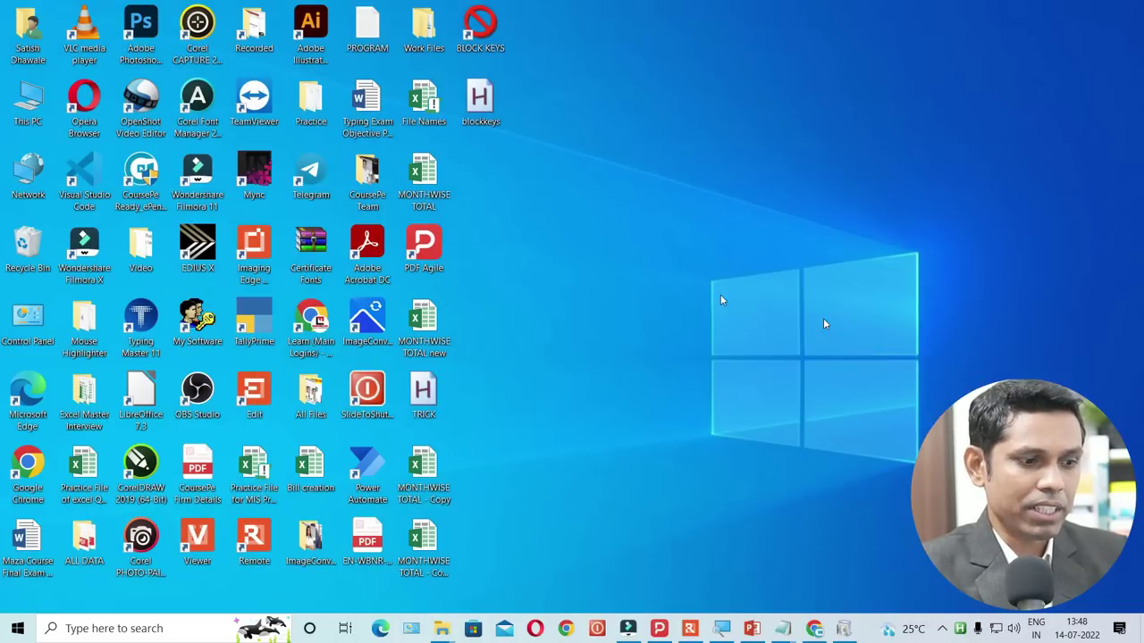
{"action": "left_click", "coordinate": [437, 250]}
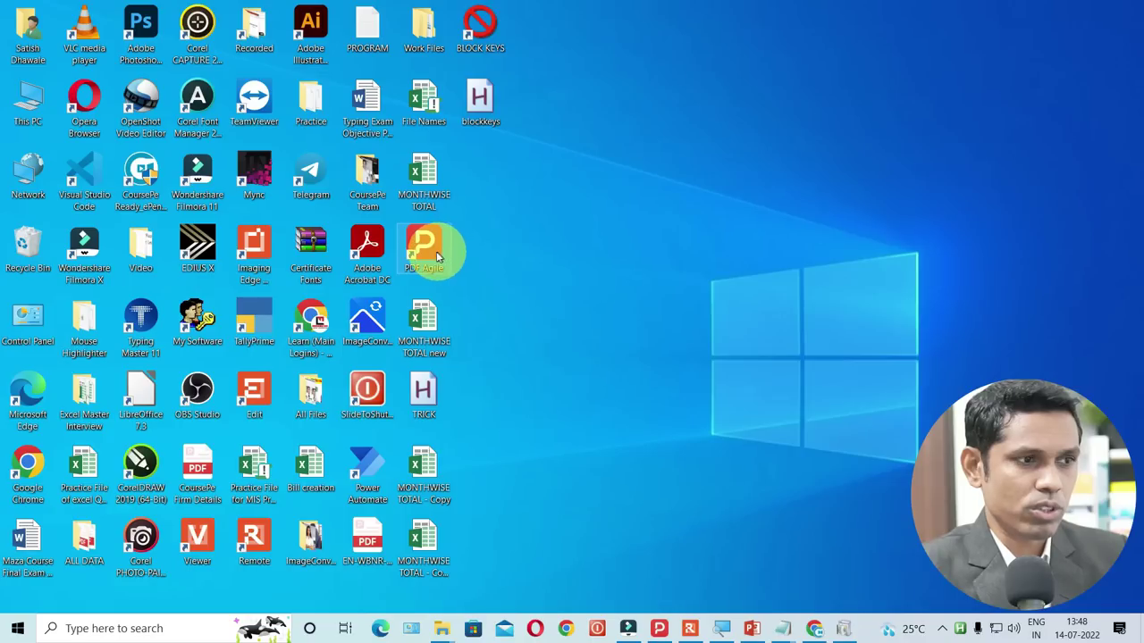
{"action": "left_click", "coordinate": [431, 327]}
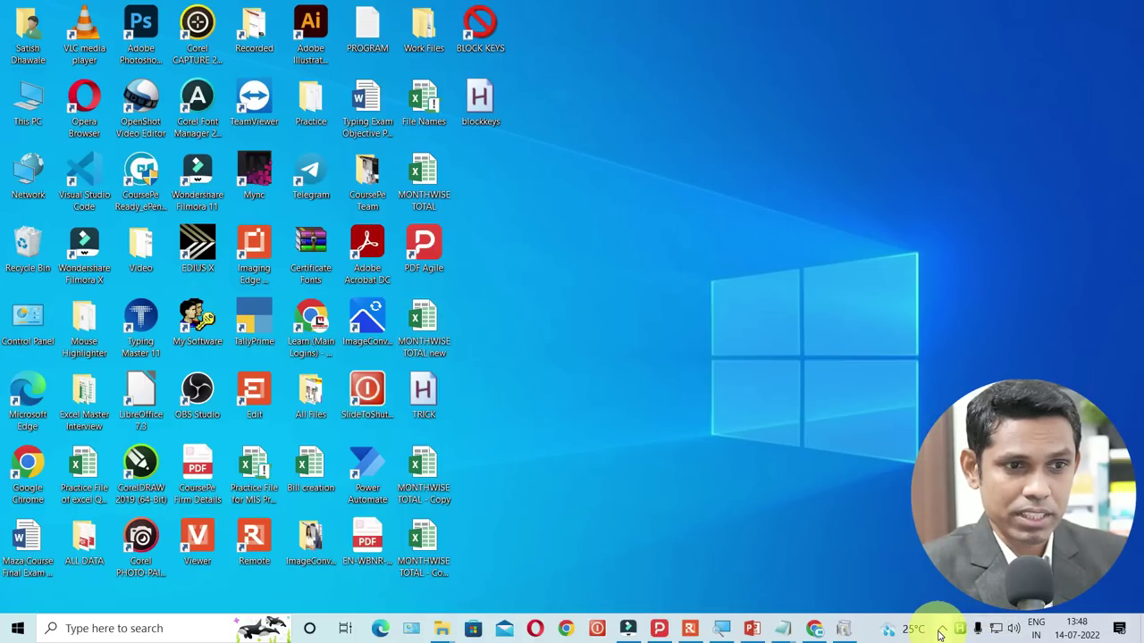
Exit the running blockkeys script through AutoHotkey's hidden notification area icon.
{"action": "left_click", "coordinate": [942, 630]}
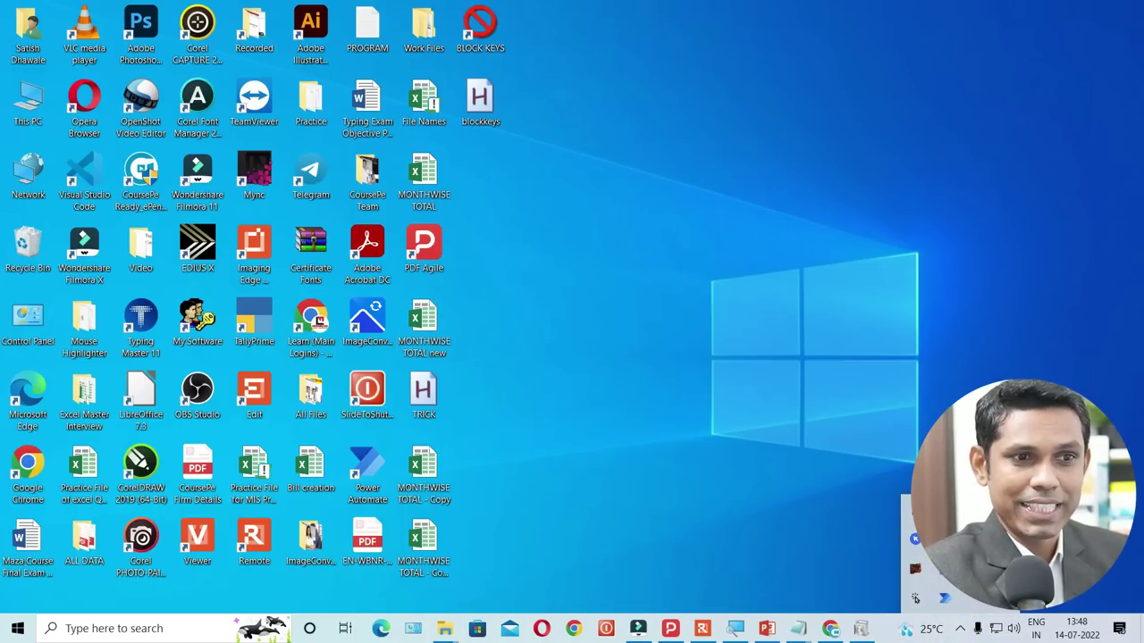
{"action": "right_click", "coordinate": [946, 539]}
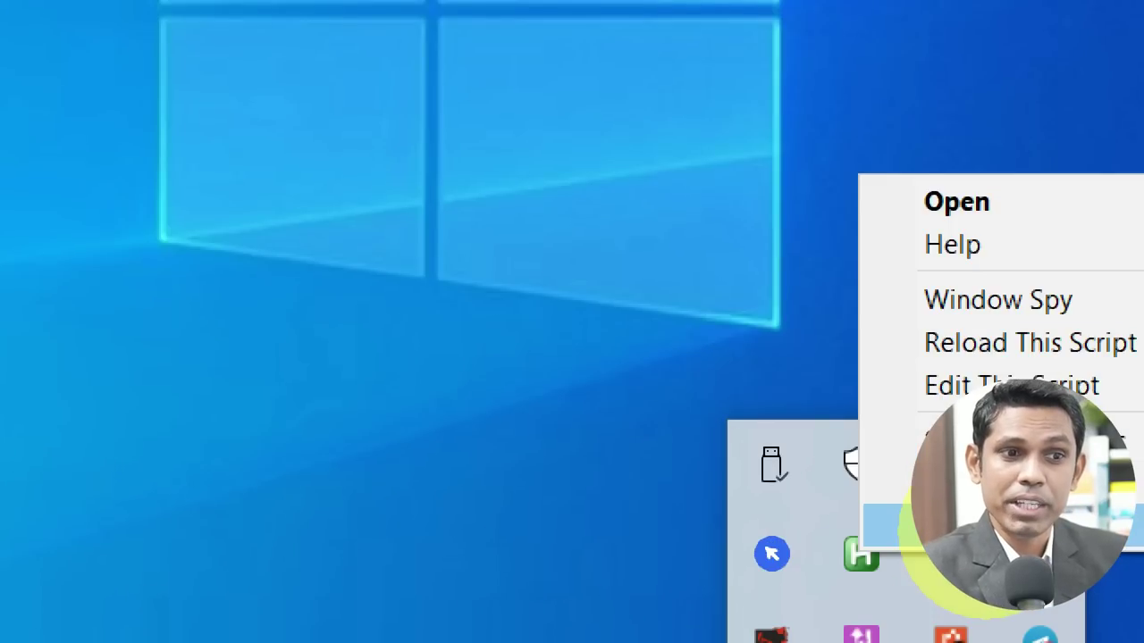
{"action": "left_click", "coordinate": [930, 526]}
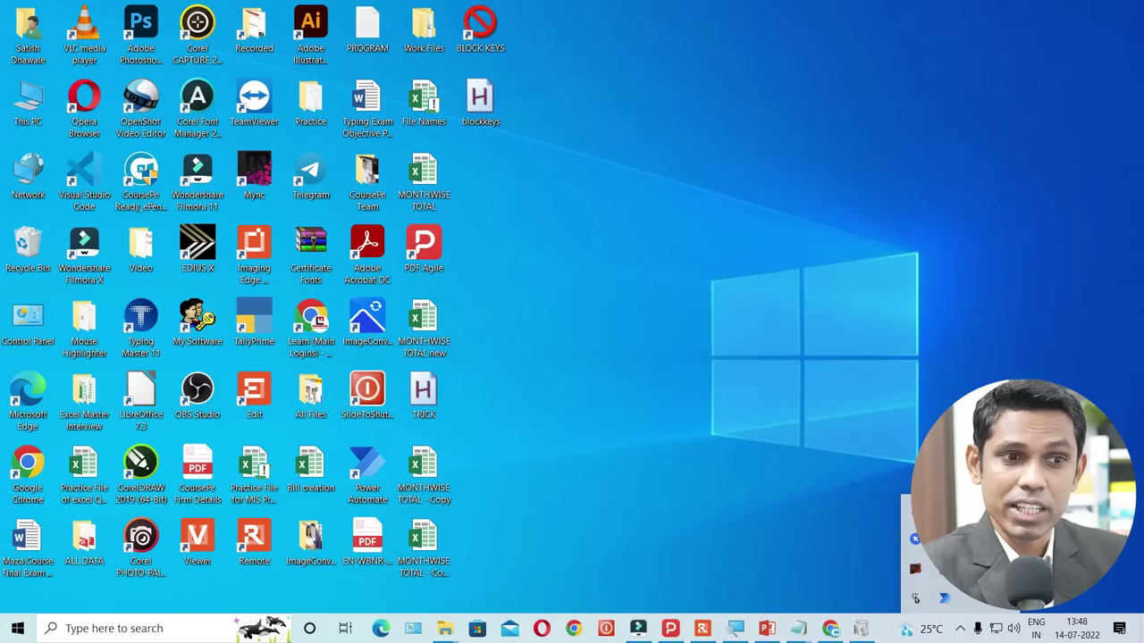
{"action": "left_click", "coordinate": [877, 449]}
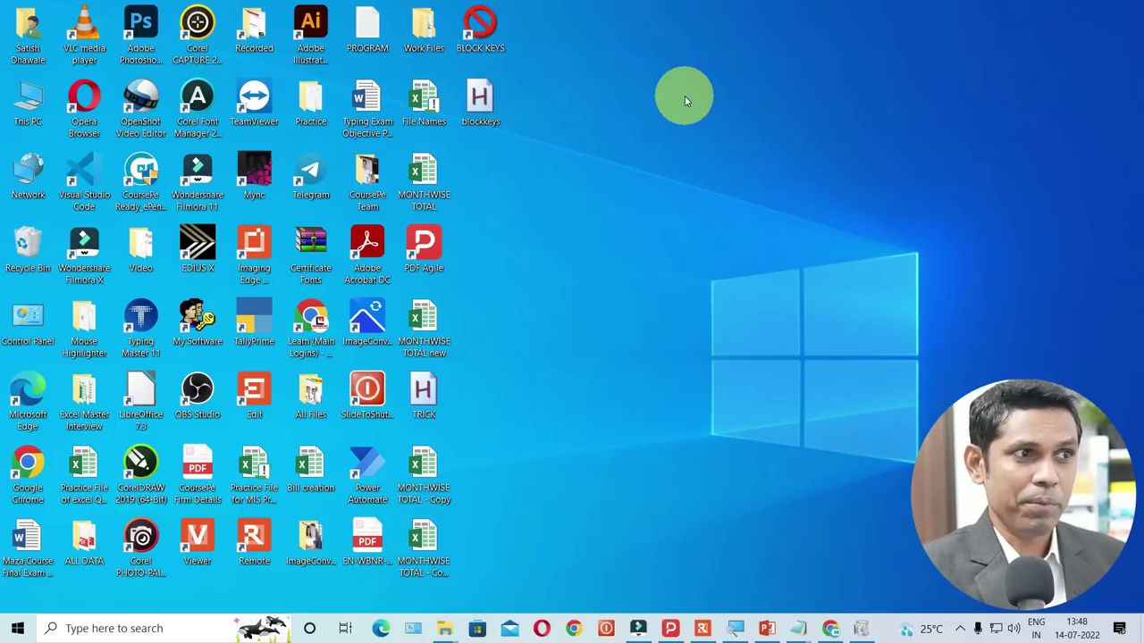
{"action": "right_click", "coordinate": [484, 100]}
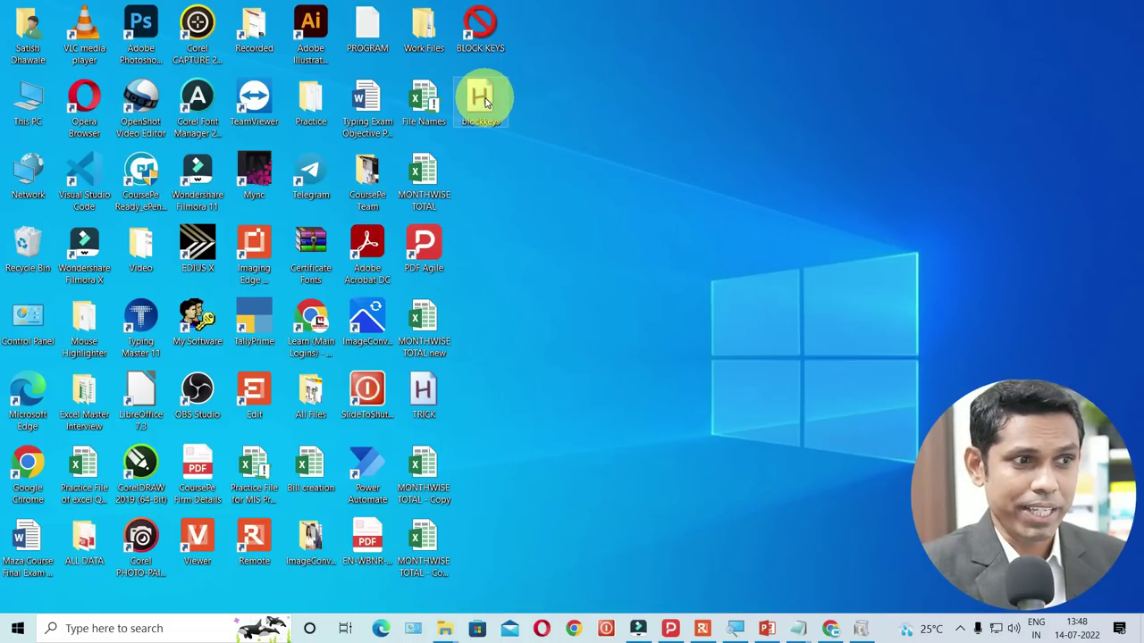
{"action": "left_click", "coordinate": [838, 98]}
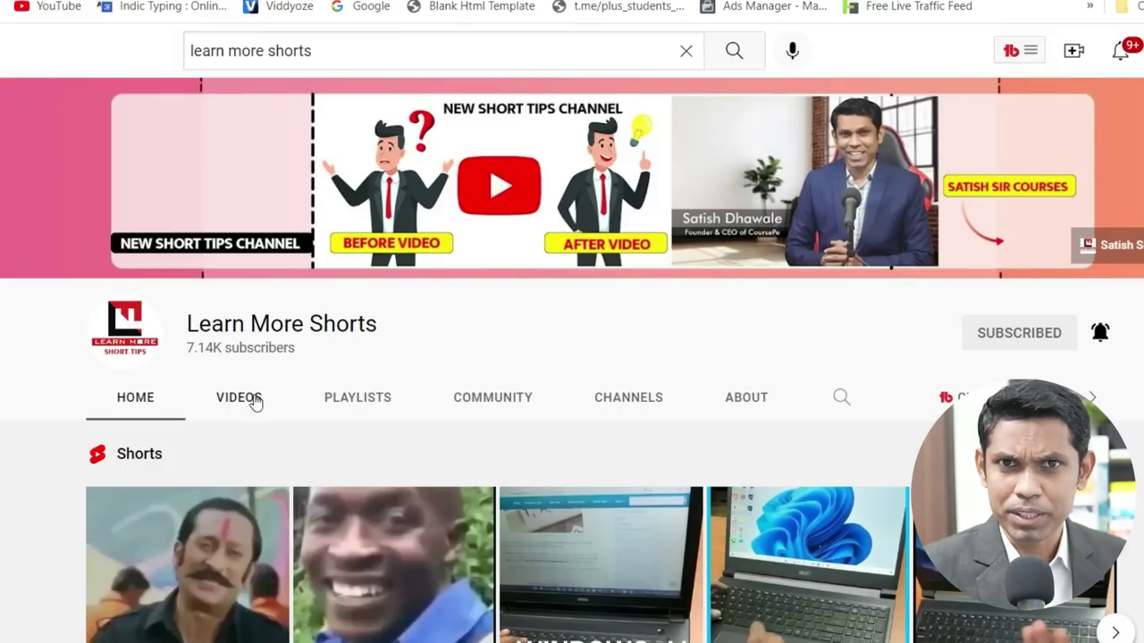
Browse the uploaded videos of the Learn More Shorts channel on YouTube.
{"action": "left_click", "coordinate": [240, 398]}
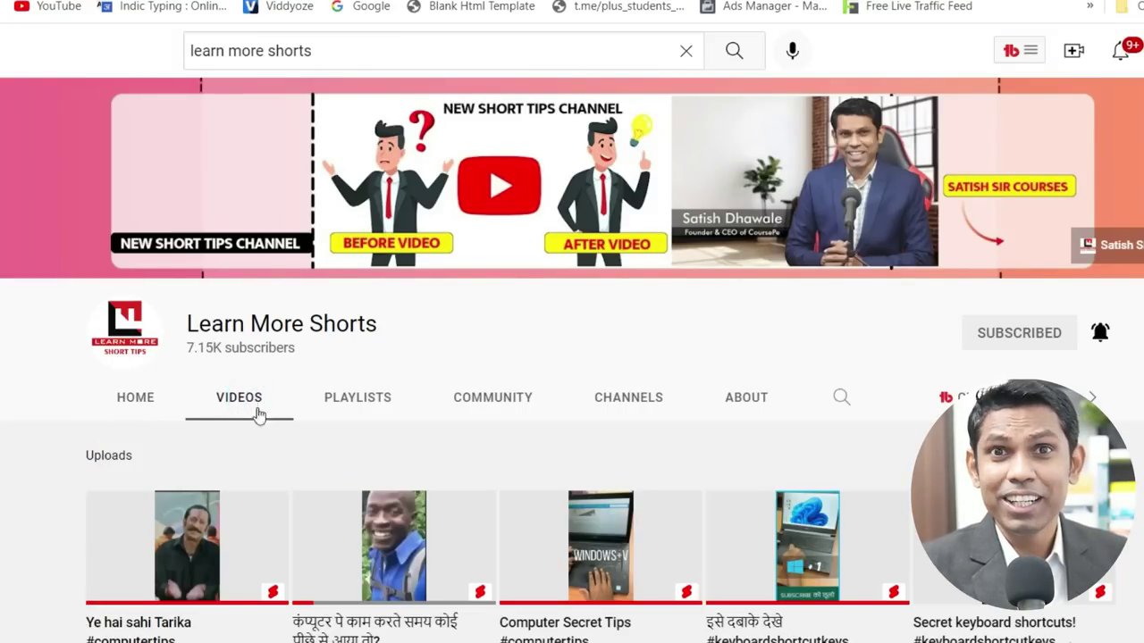
{"action": "scroll", "coordinate": [286, 445], "scroll_direction": "down", "scroll_amount": 3}
{"action": "scroll", "coordinate": [285, 444], "scroll_direction": "down", "scroll_amount": 4}
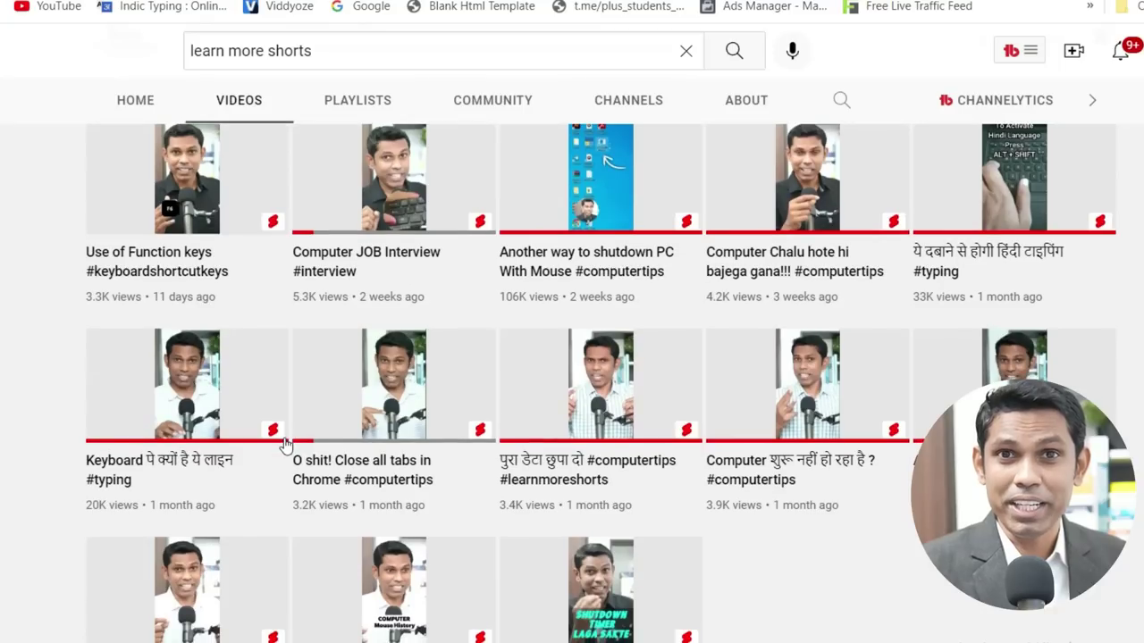
{"action": "mouse_move", "coordinate": [285, 444]}
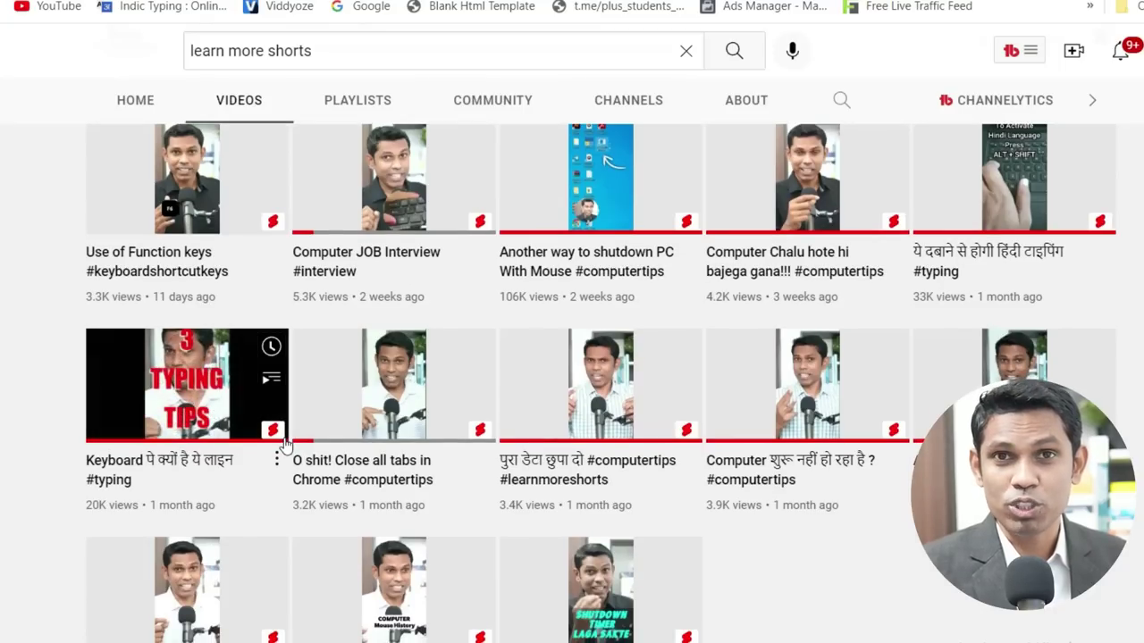
{"action": "scroll", "coordinate": [286, 445], "scroll_direction": "up", "scroll_amount": 2}
{"action": "scroll", "coordinate": [284, 445], "scroll_direction": "up", "scroll_amount": 3}
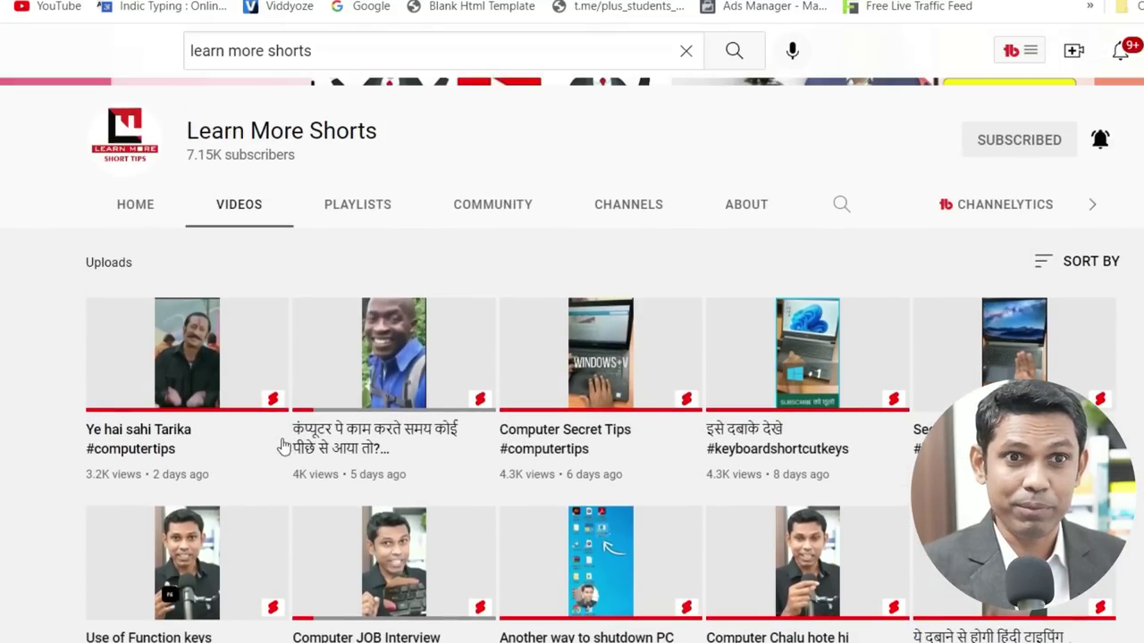
{"action": "mouse_move", "coordinate": [349, 379]}
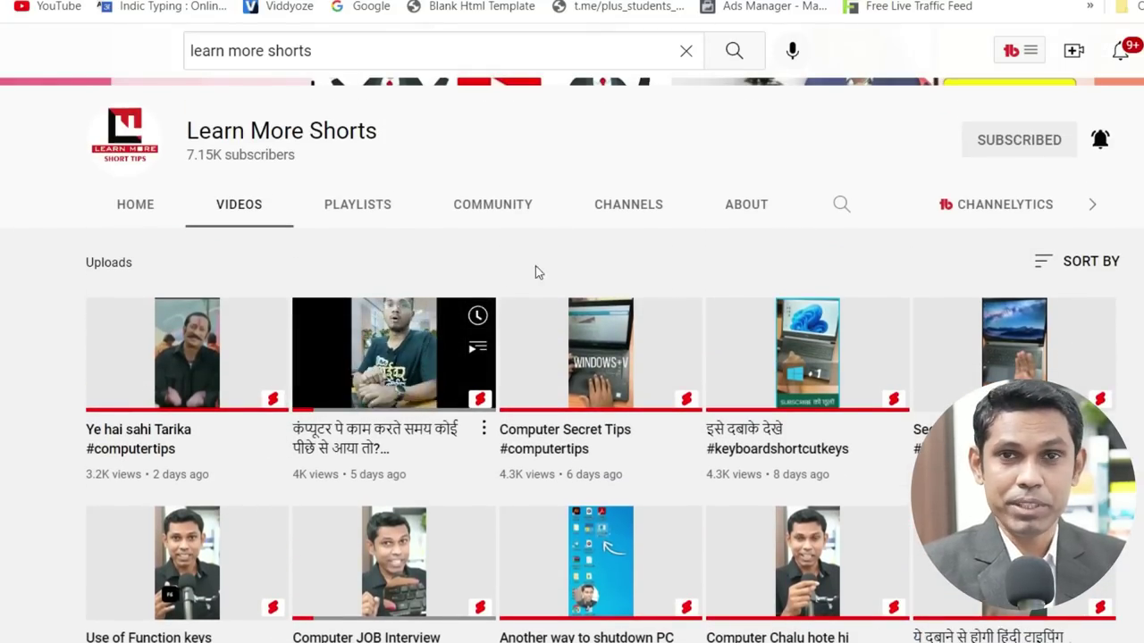
{"action": "scroll", "coordinate": [608, 161], "scroll_direction": "up", "scroll_amount": 2}
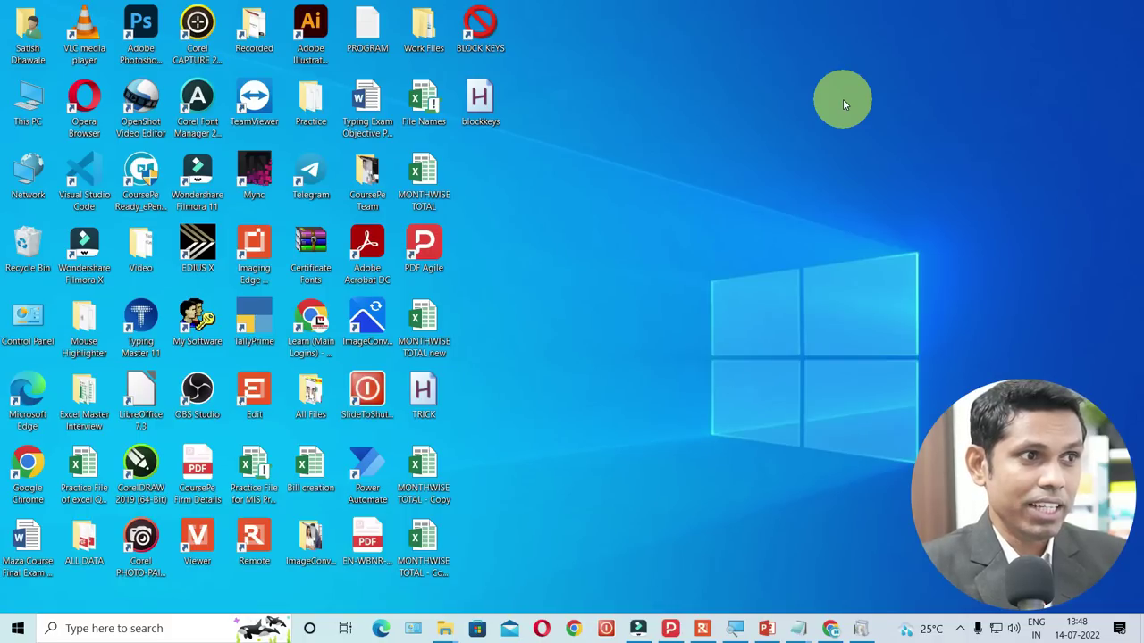
Cut the blockkeys script file from the desktop, ready for moving to another folder.
{"action": "right_click", "coordinate": [485, 105]}
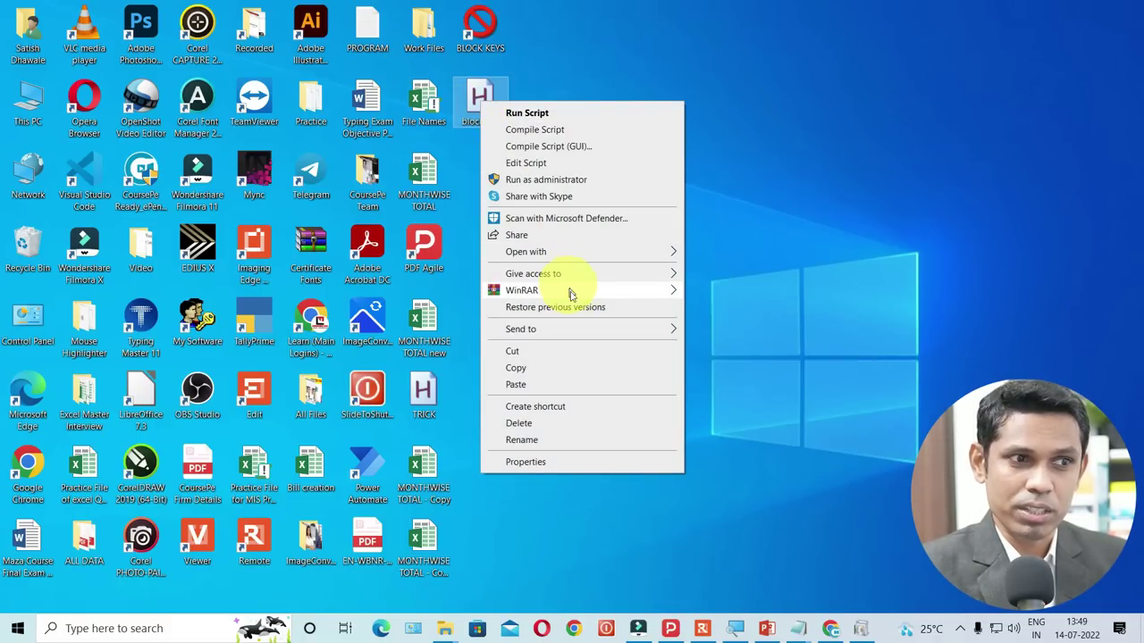
{"action": "mouse_move", "coordinate": [574, 331]}
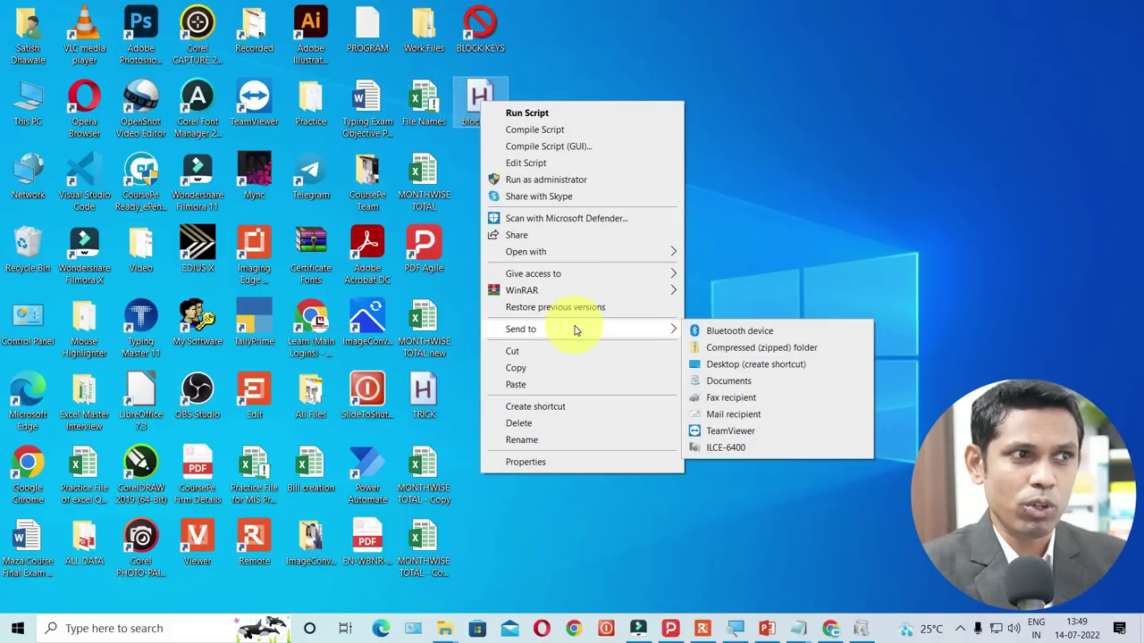
{"action": "right_click", "coordinate": [476, 100]}
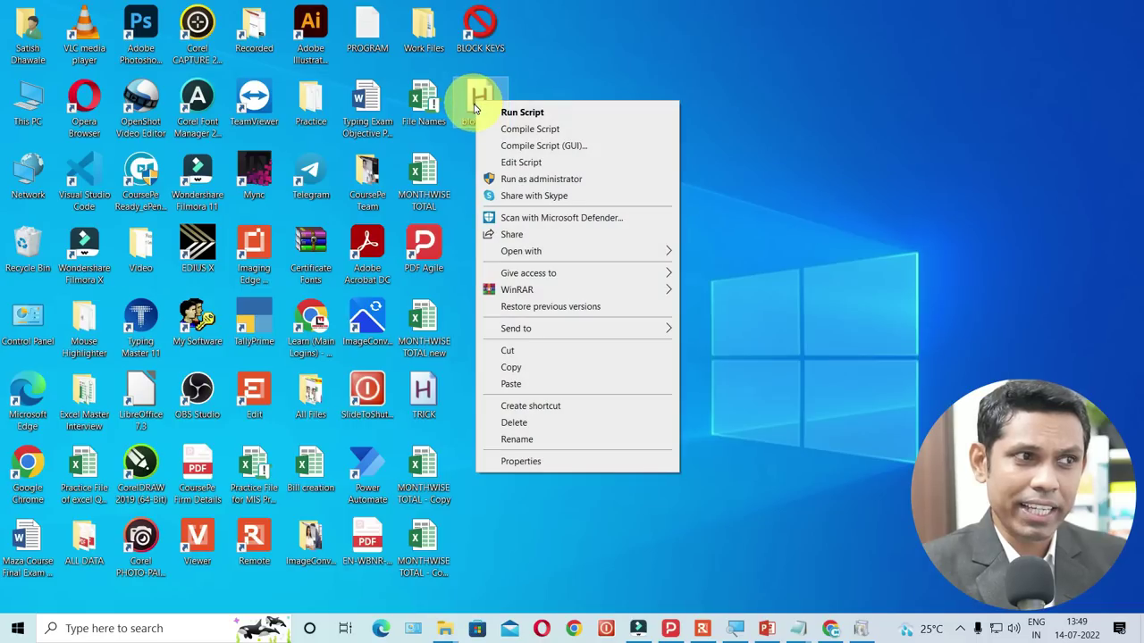
{"action": "left_click", "coordinate": [513, 351]}
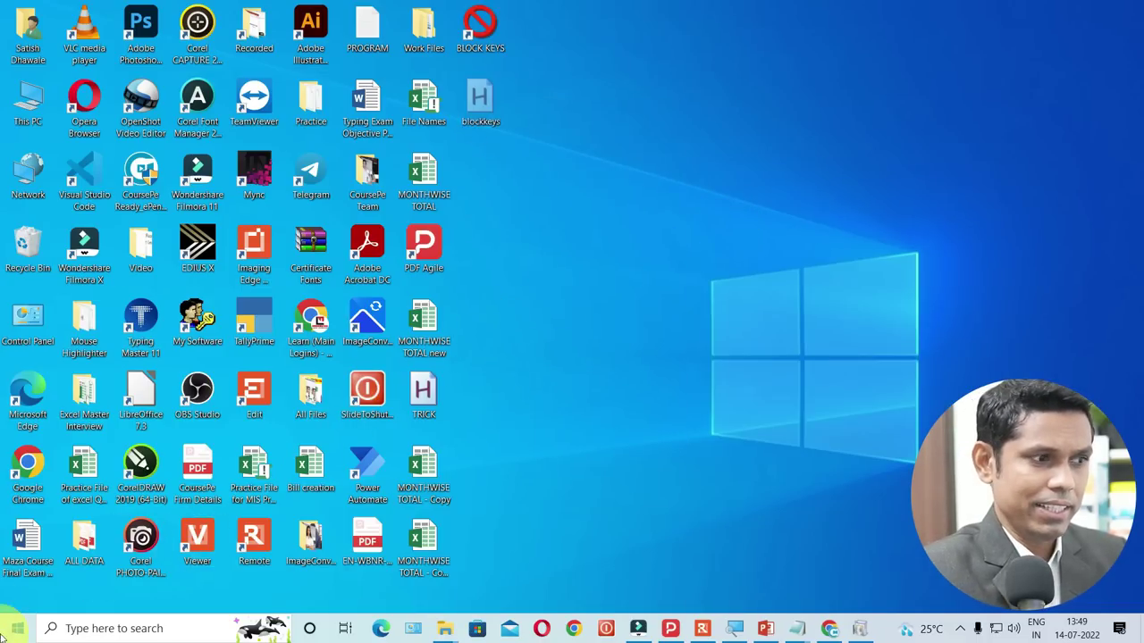
Open the Windows Startup folder with the Run command shell:startup and maximize its window.
{"action": "key", "text": "super+r"}
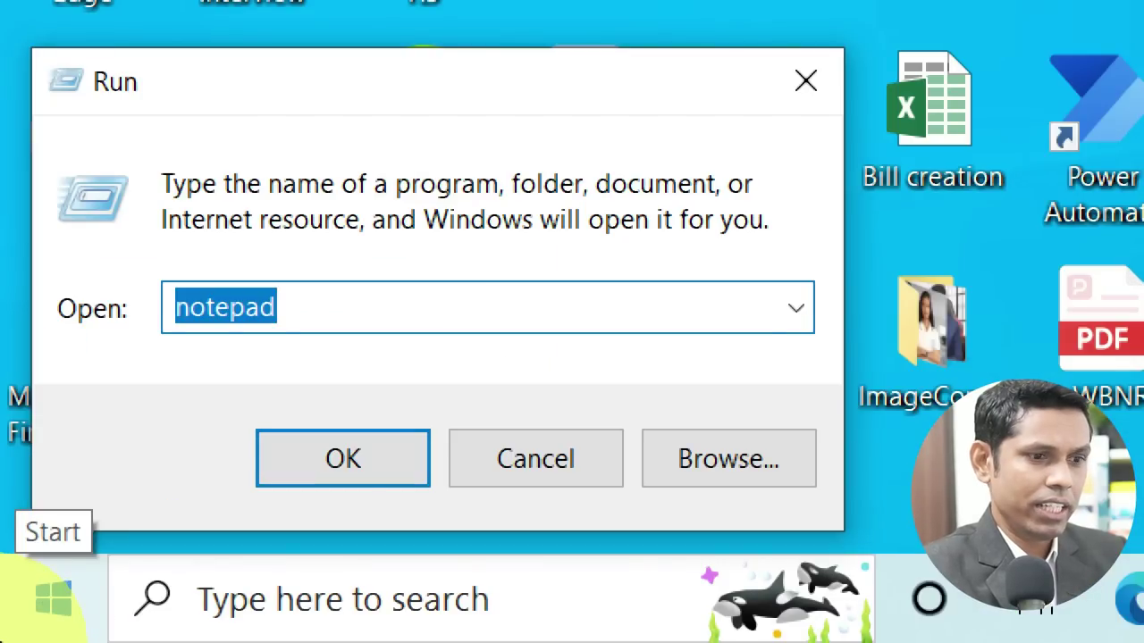
{"action": "type", "text": "shee"}
{"action": "key", "text": "BackSpace"}
{"action": "type", "text": "ll:startup"}
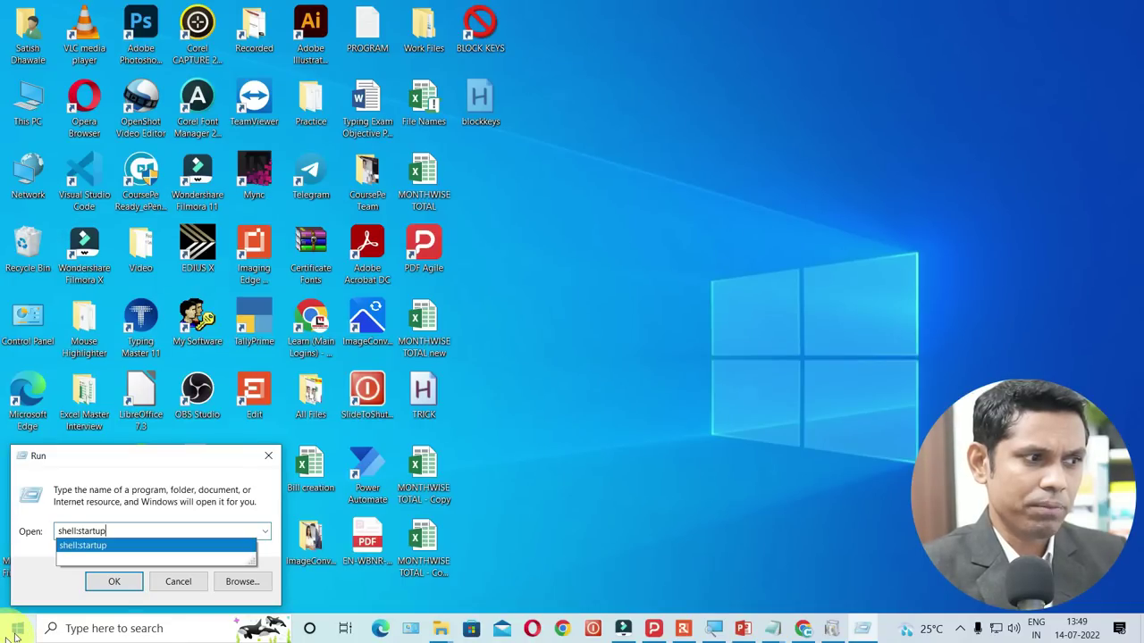
{"action": "left_click", "coordinate": [104, 588]}
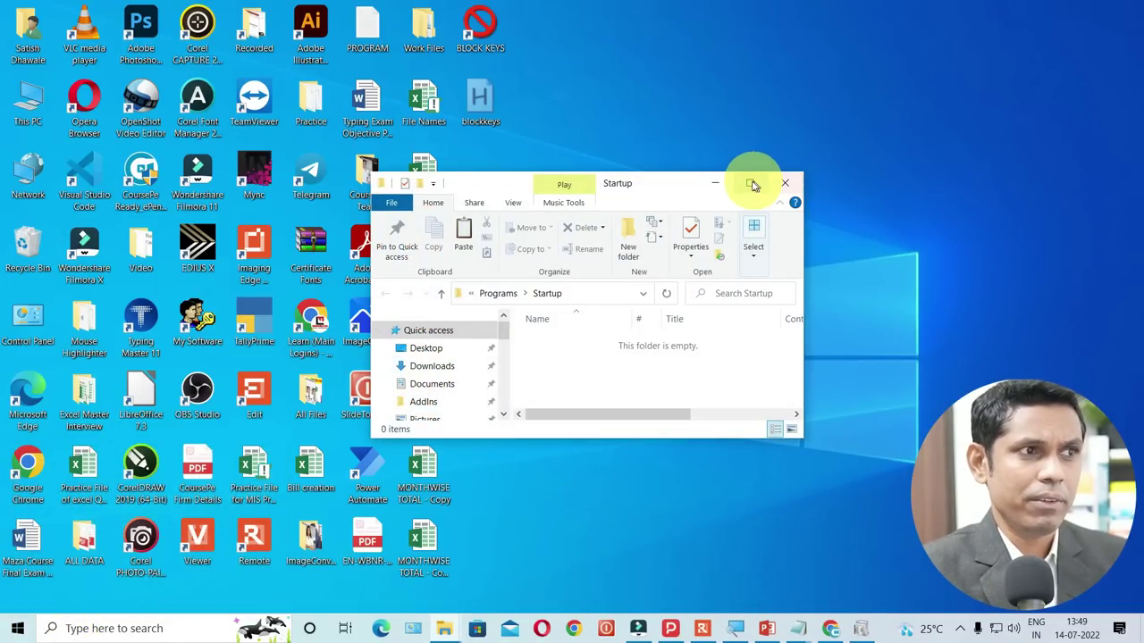
{"action": "left_click", "coordinate": [751, 184]}
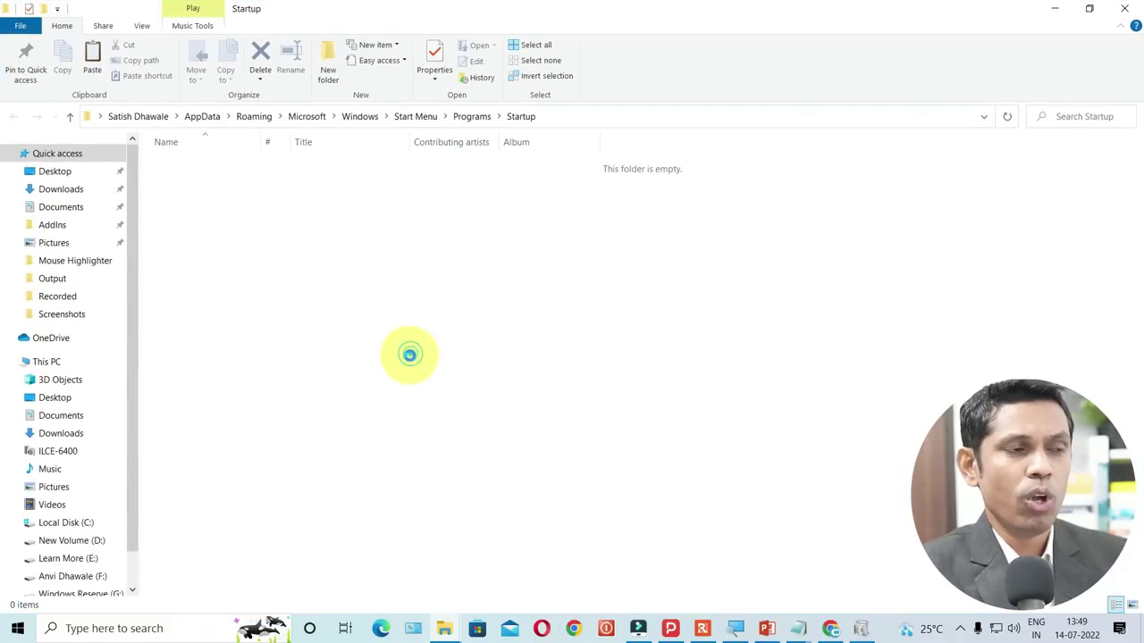
Paste the blockkeys script into the Startup folder, then delete it there and close the folder.
{"action": "key", "text": "ctrl+v"}
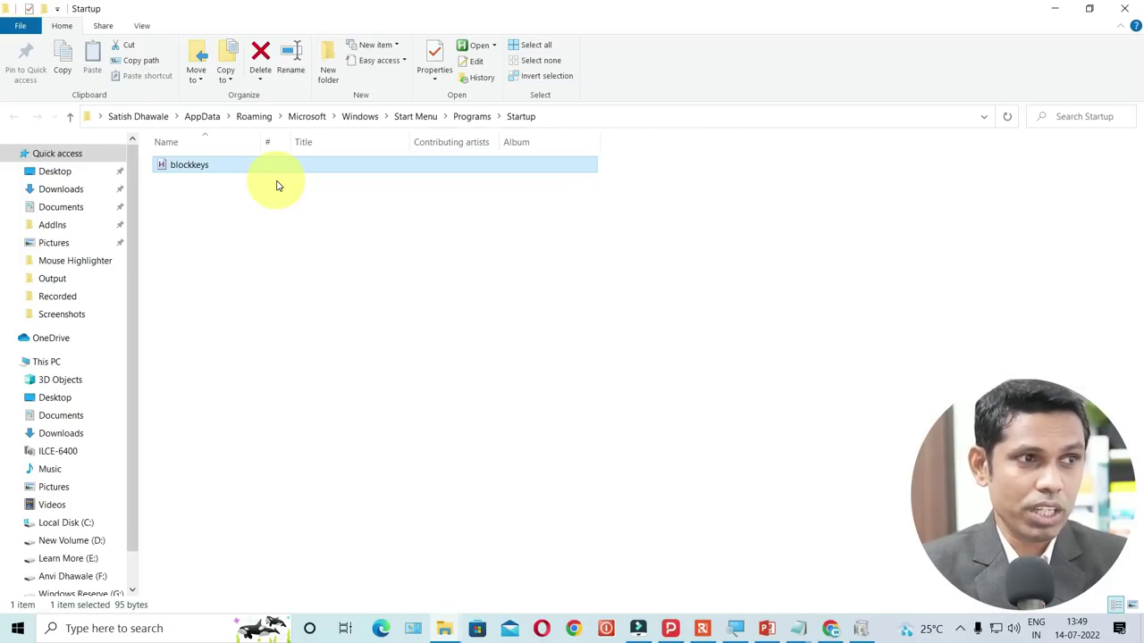
{"action": "key", "text": "Delete"}
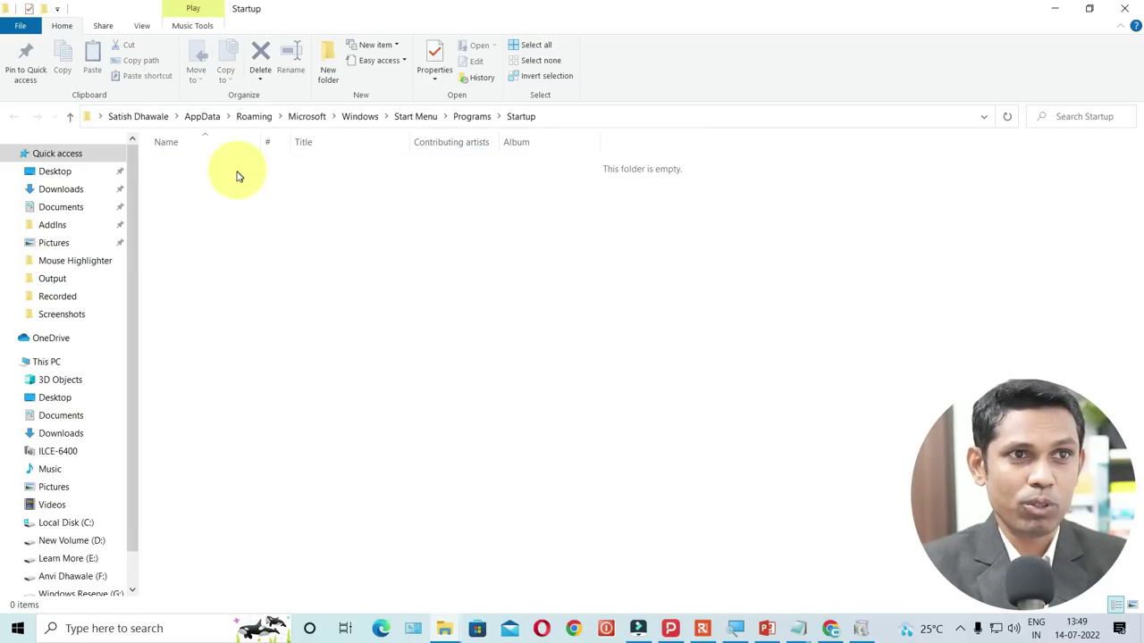
{"action": "left_click", "coordinate": [1124, 8]}
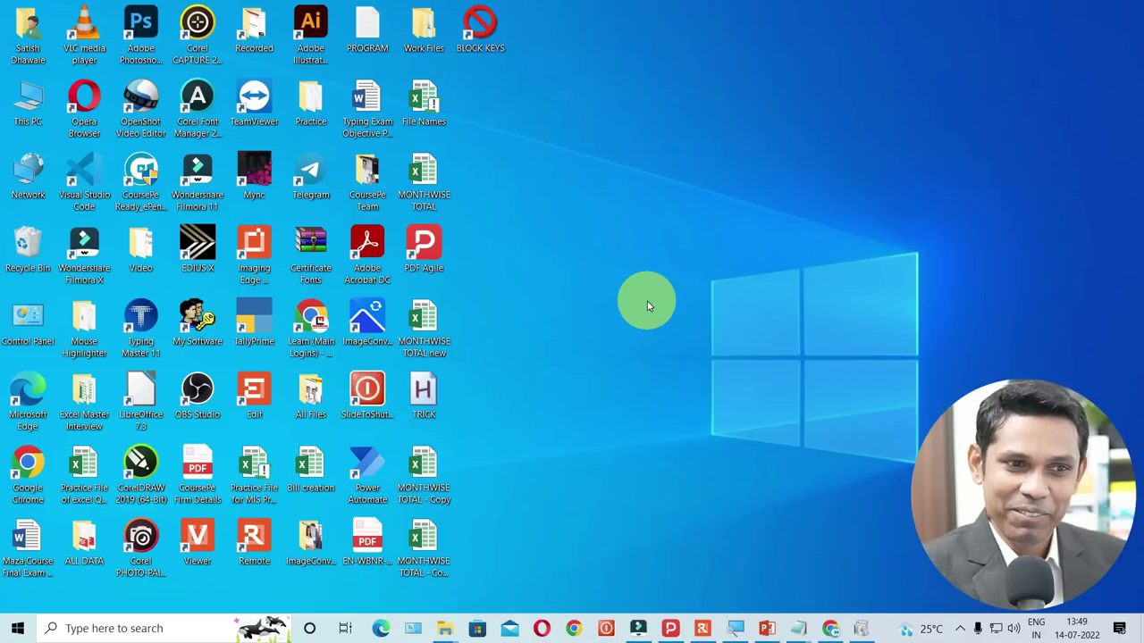
Run the BLOCK KEYS shortcut from the desktop and exit the script through its AutoHotkey notification area icon.
{"action": "left_click", "coordinate": [959, 628]}
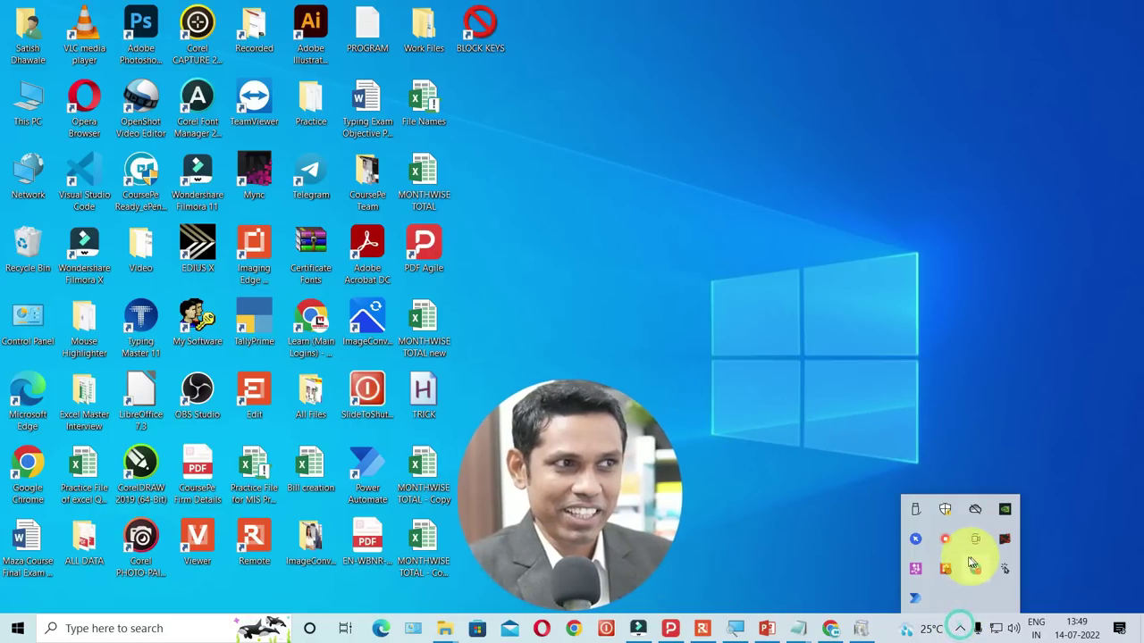
{"action": "left_click", "coordinate": [477, 36]}
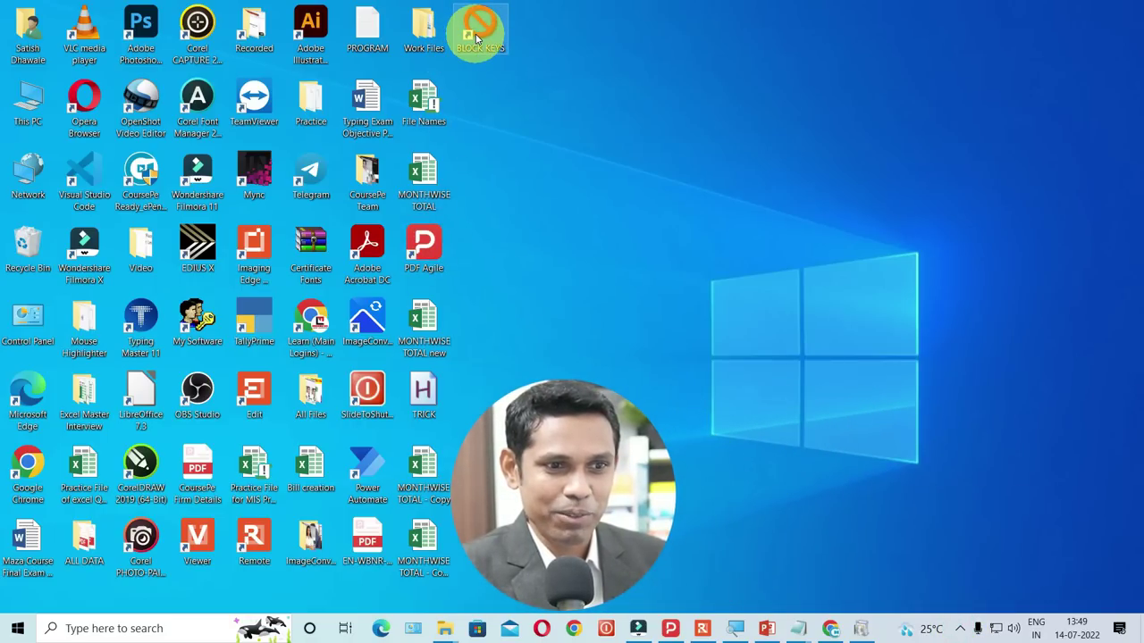
{"action": "double_click", "coordinate": [477, 36]}
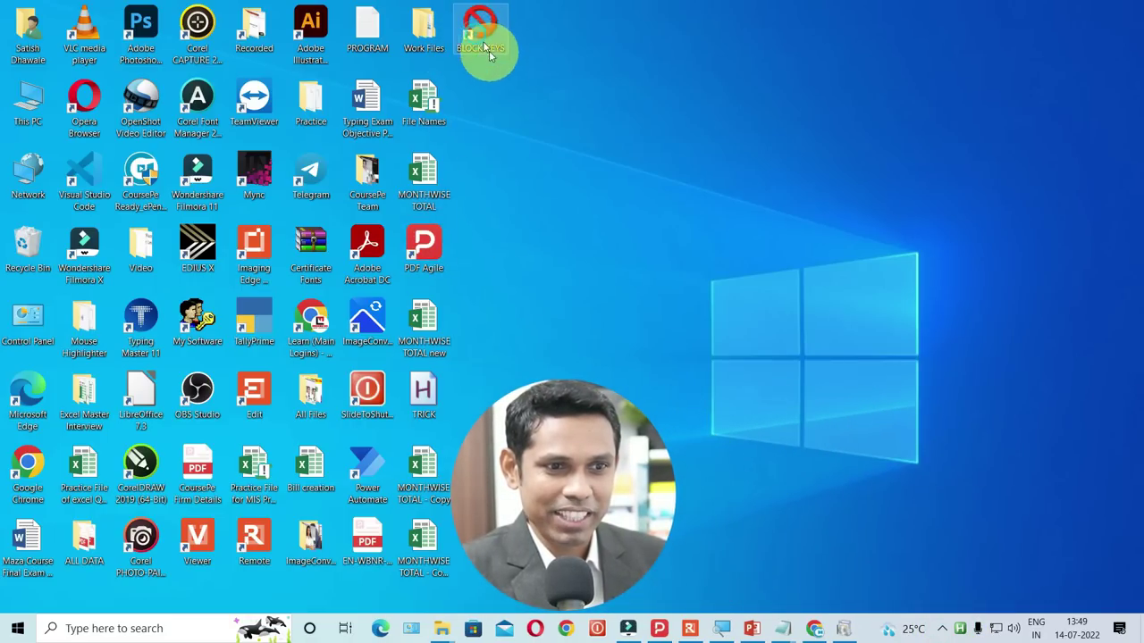
{"action": "right_click", "coordinate": [961, 631]}
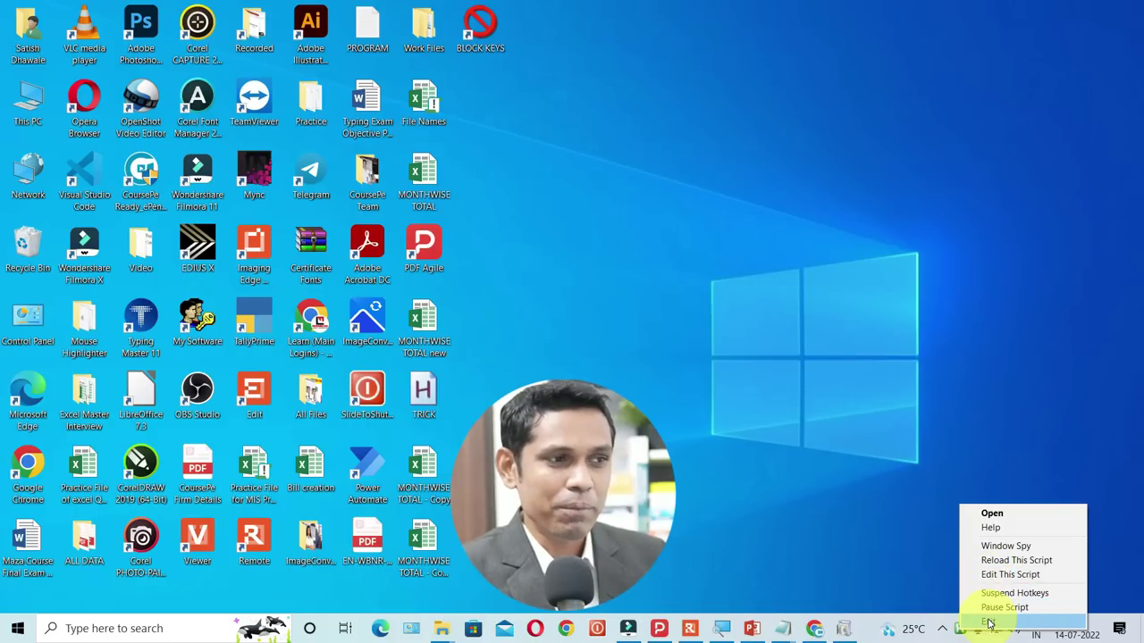
{"action": "left_click", "coordinate": [990, 623]}
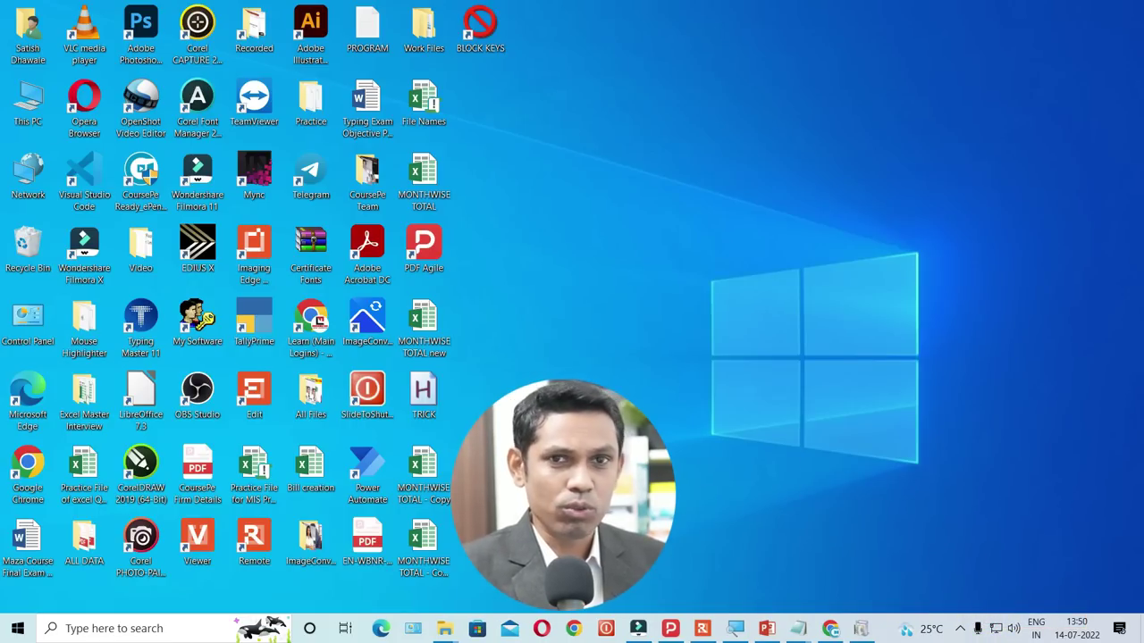